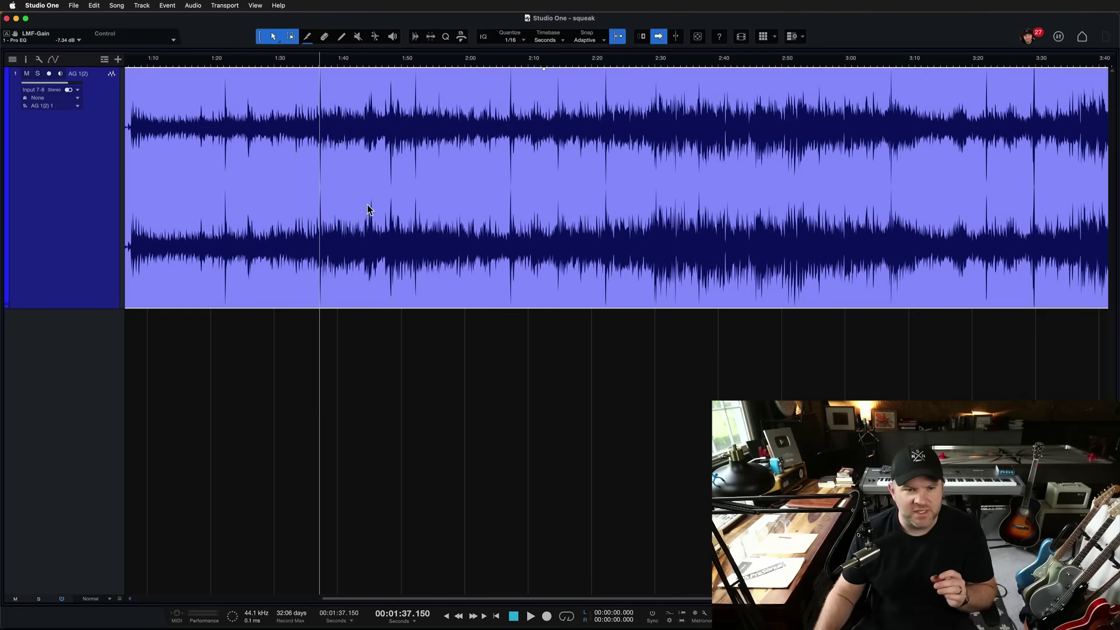
- Zoom into the 1:35–2:20 stretch of the guitar waveform and save the squeak song
scroll(368, 207, up, 5)
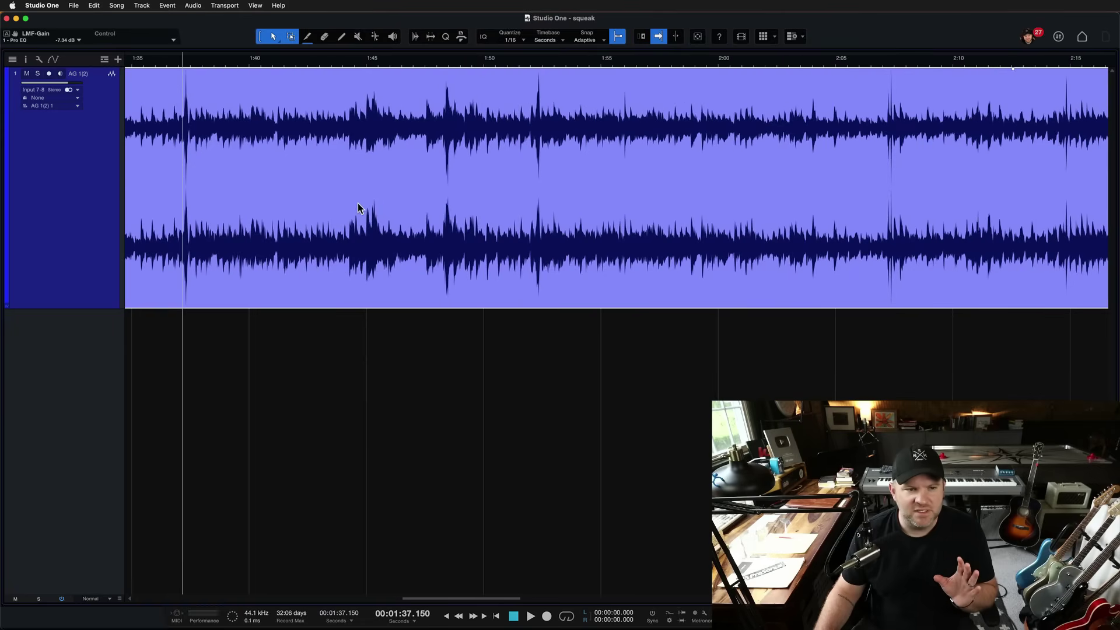
scroll(359, 207, down, 1)
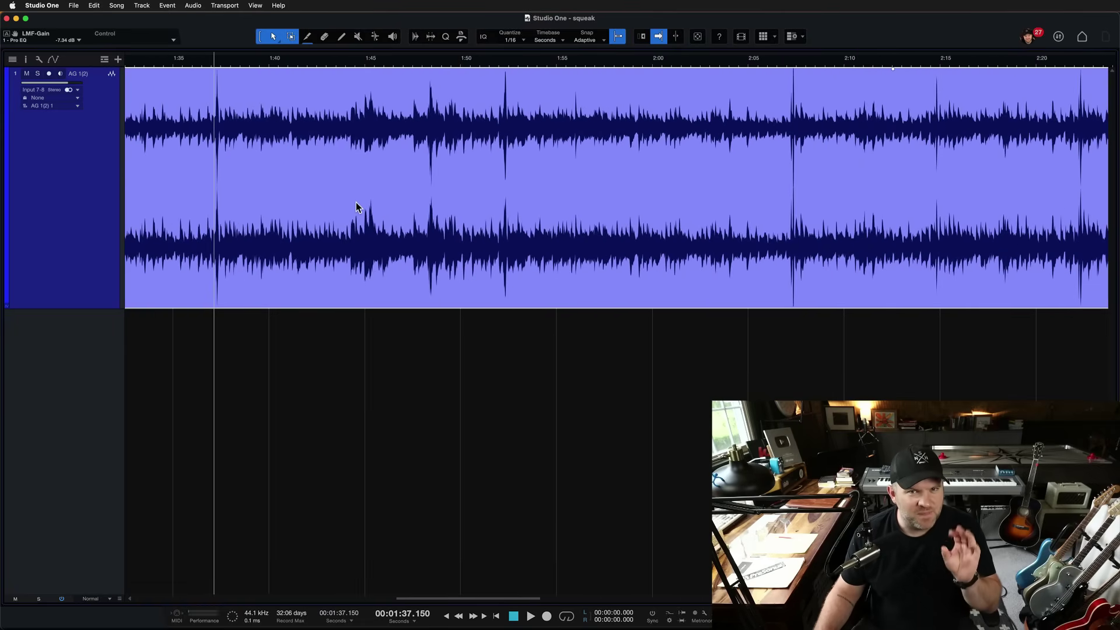
key(super+s)
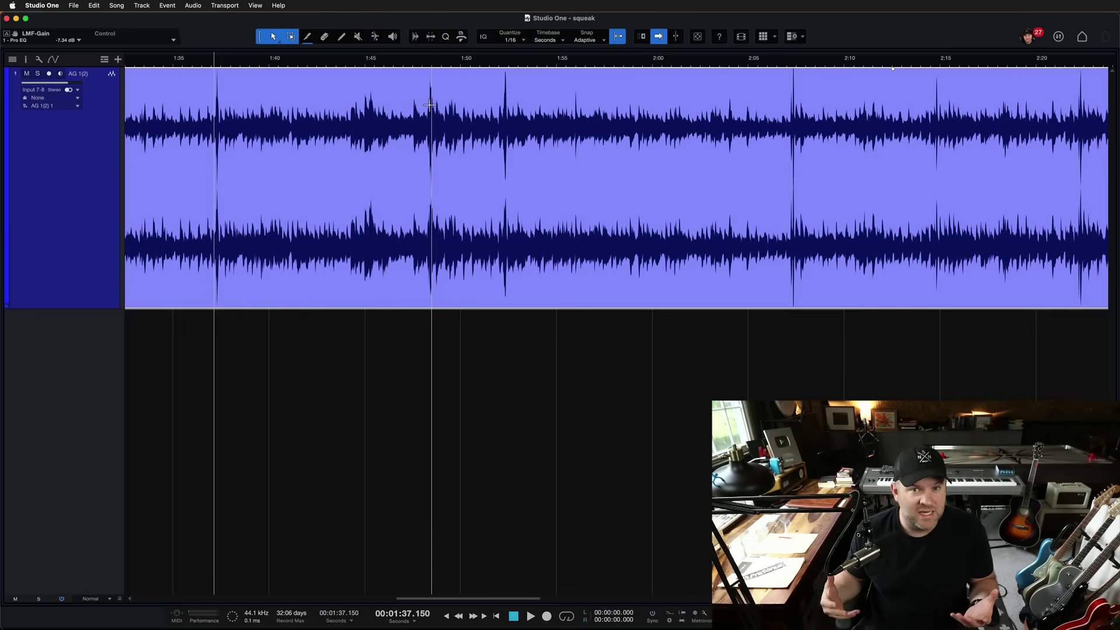
- Play the guitar track with the view following playback, then stop and save
scroll(527, 107, down, 2)
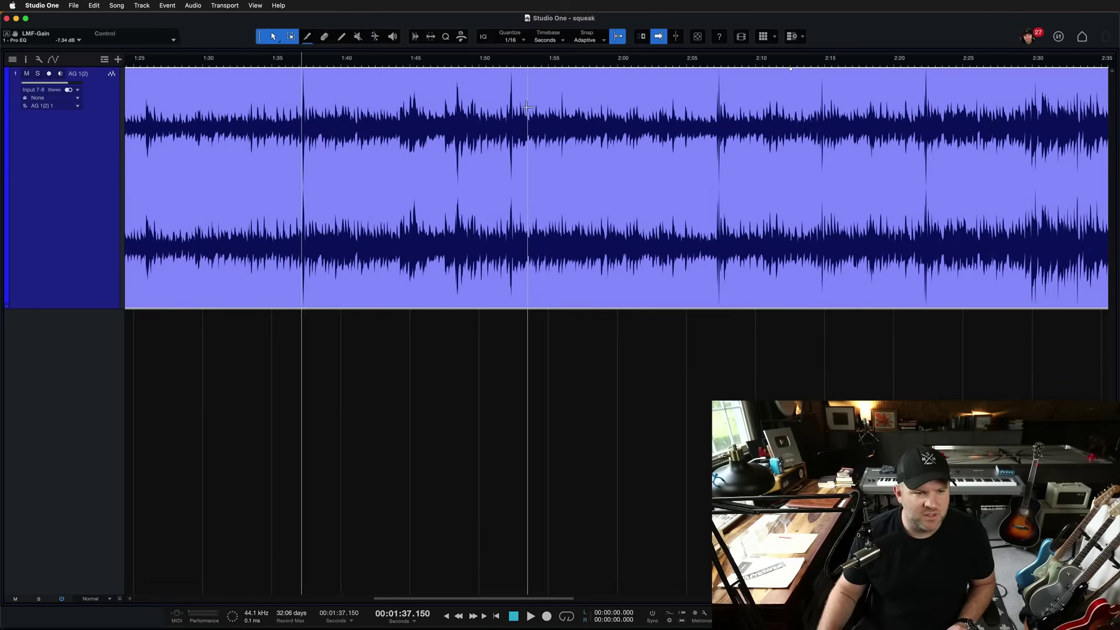
key(space)
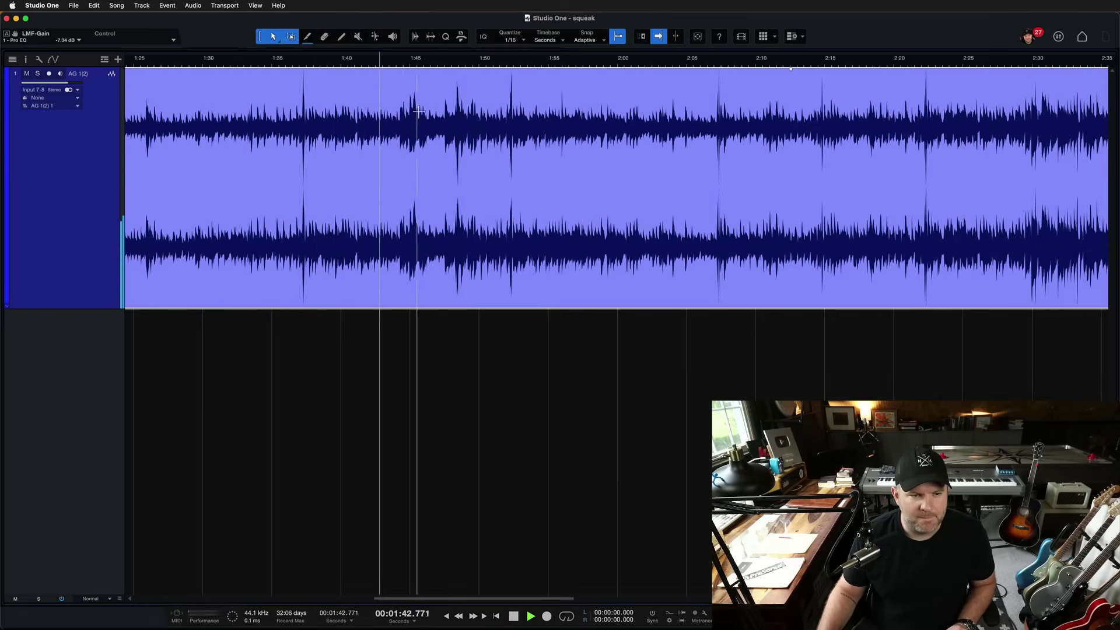
scroll(426, 124, up, 5)
key(f)
scroll(604, 154, down, 2)
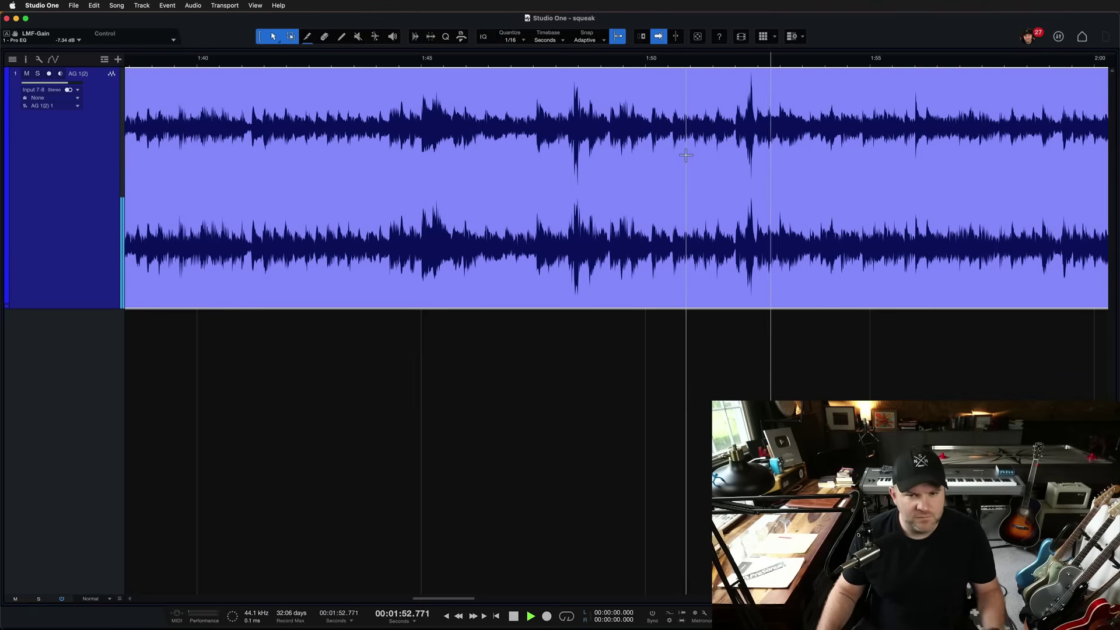
key(space)
key(super+s)
- Play the squeaky passage from 1:47.5, save, and show the Effects browser
scroll(747, 170, right, 2)
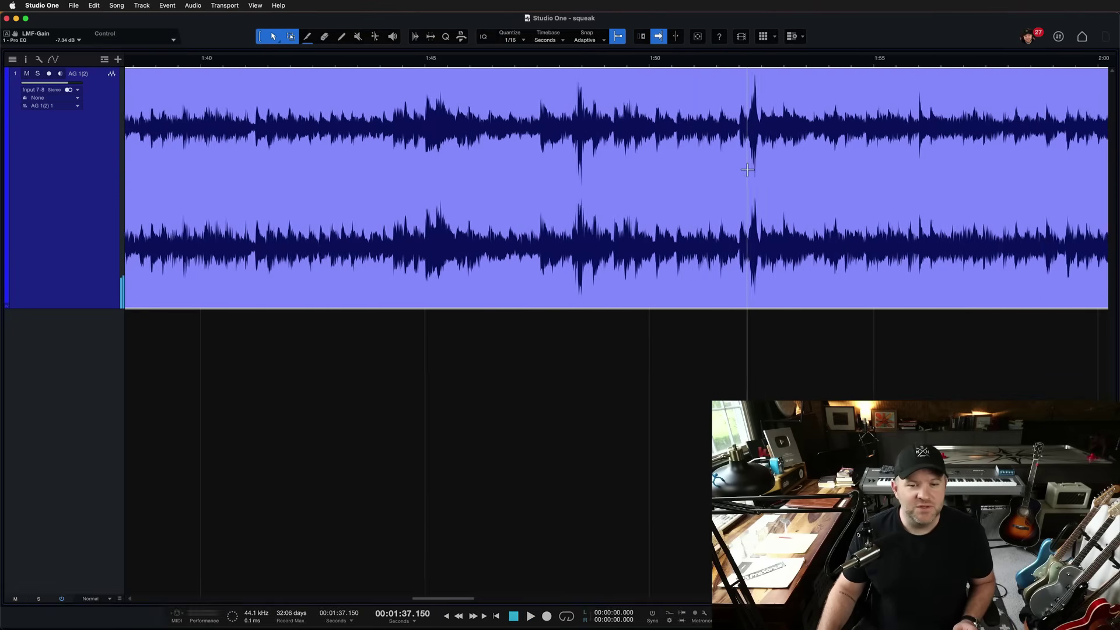
scroll(747, 170, up, 5)
scroll(748, 169, down, 4)
scroll(747, 169, up, 3)
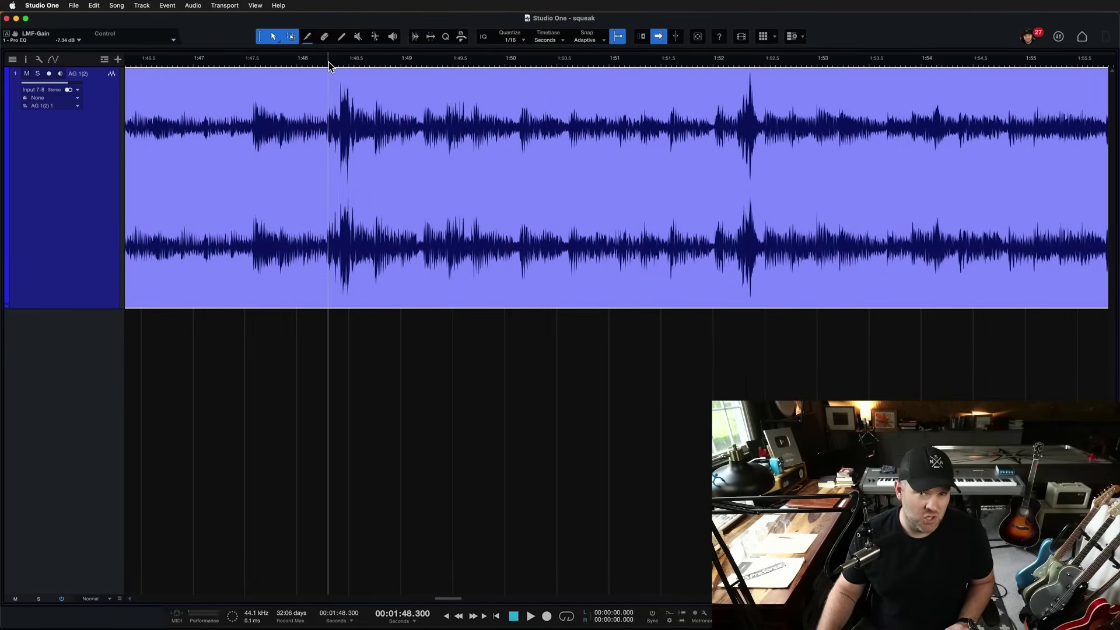
scroll(350, 146, down, 3)
scroll(350, 146, up, 4)
scroll(350, 146, down, 1)
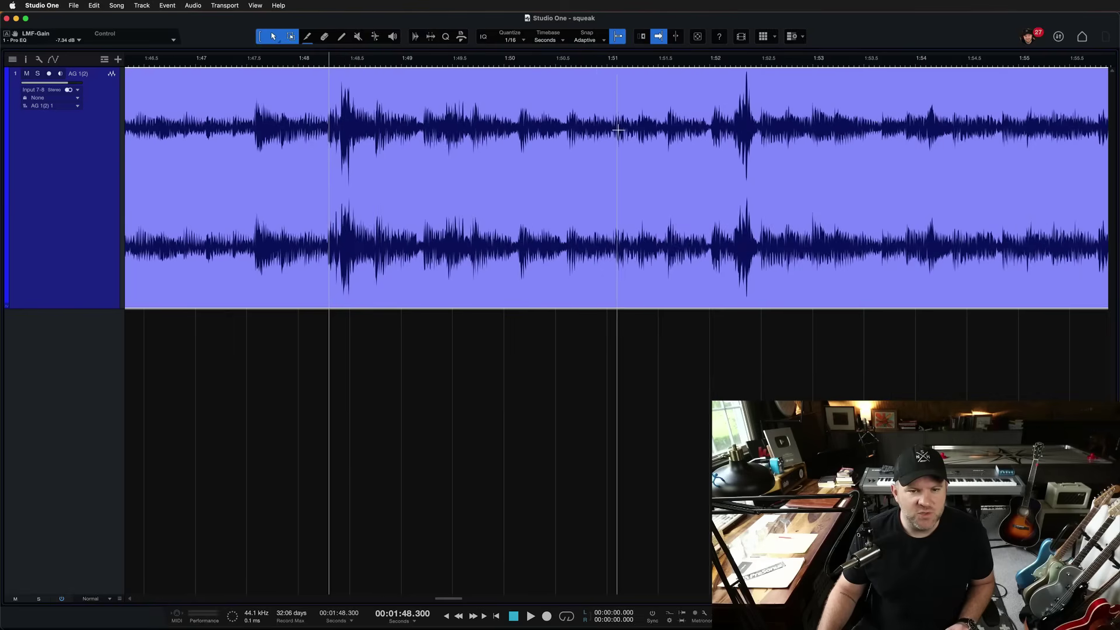
scroll(668, 146, right, 2)
click(211, 63)
key(space)
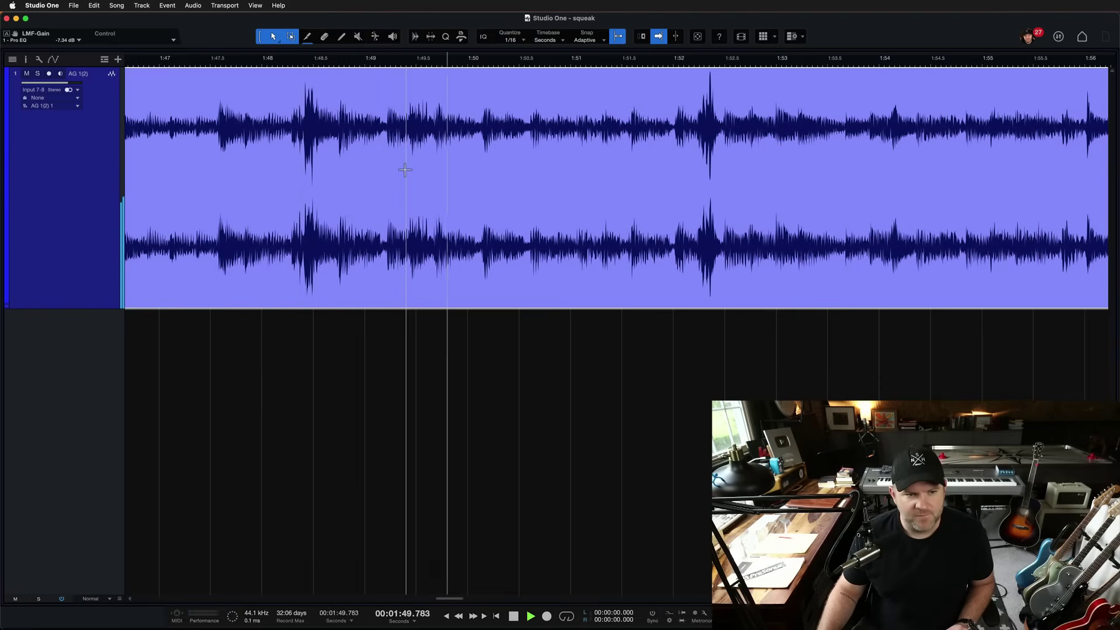
key(super+s)
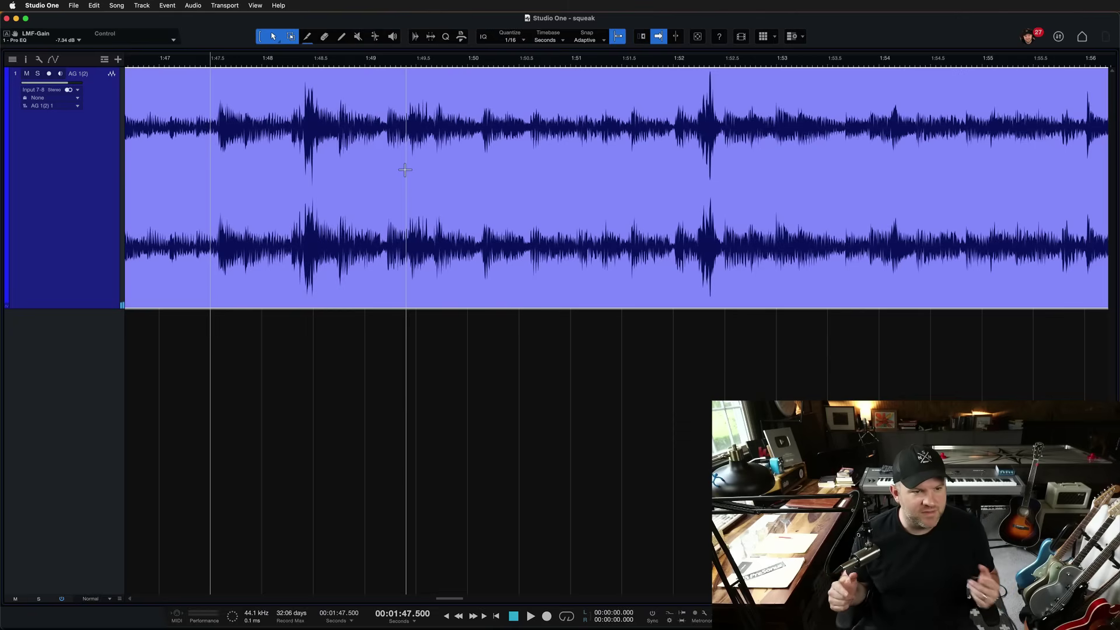
key(F7)
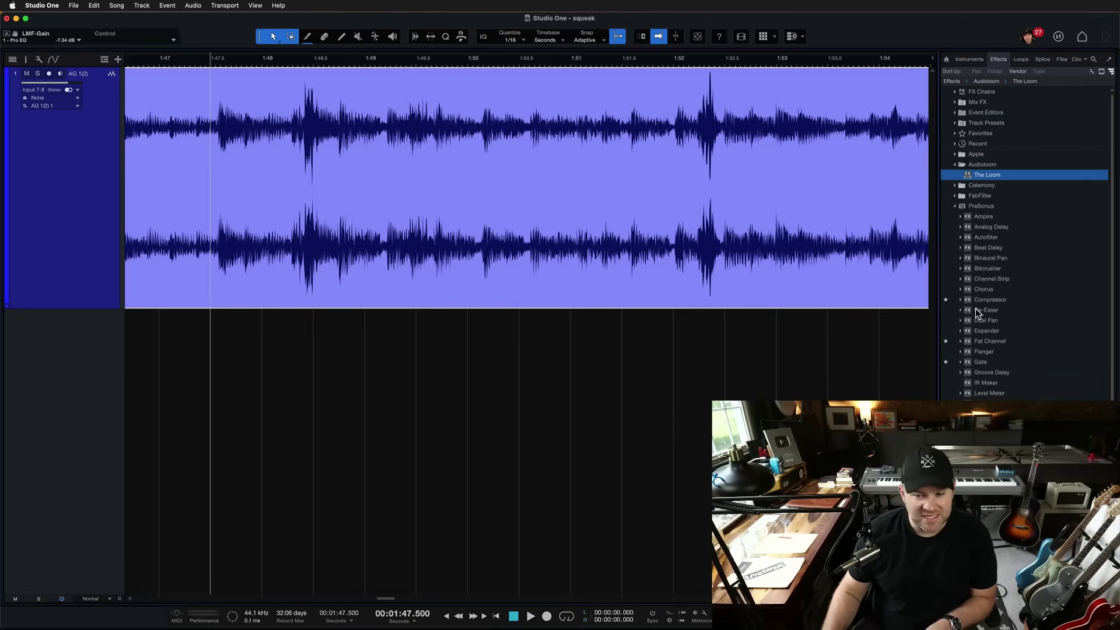
- Insert a De-Esser on the guitar track with Listen on, 3.23 kHz frequency and -33 dB S-Reduction
drag(975, 309, 408, 208)
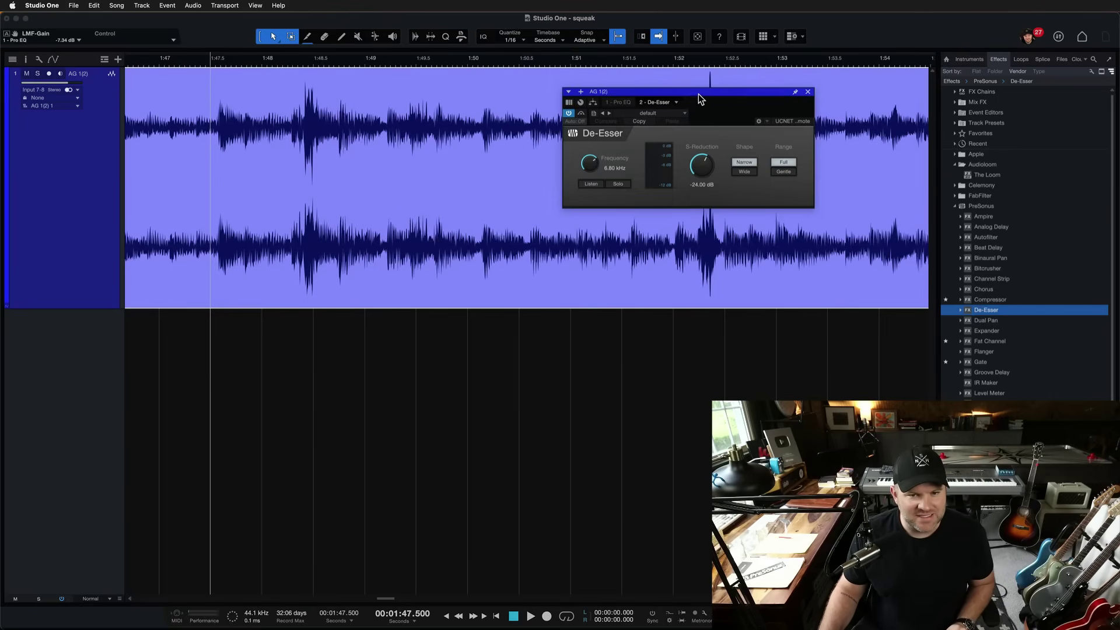
drag(698, 93, 553, 143)
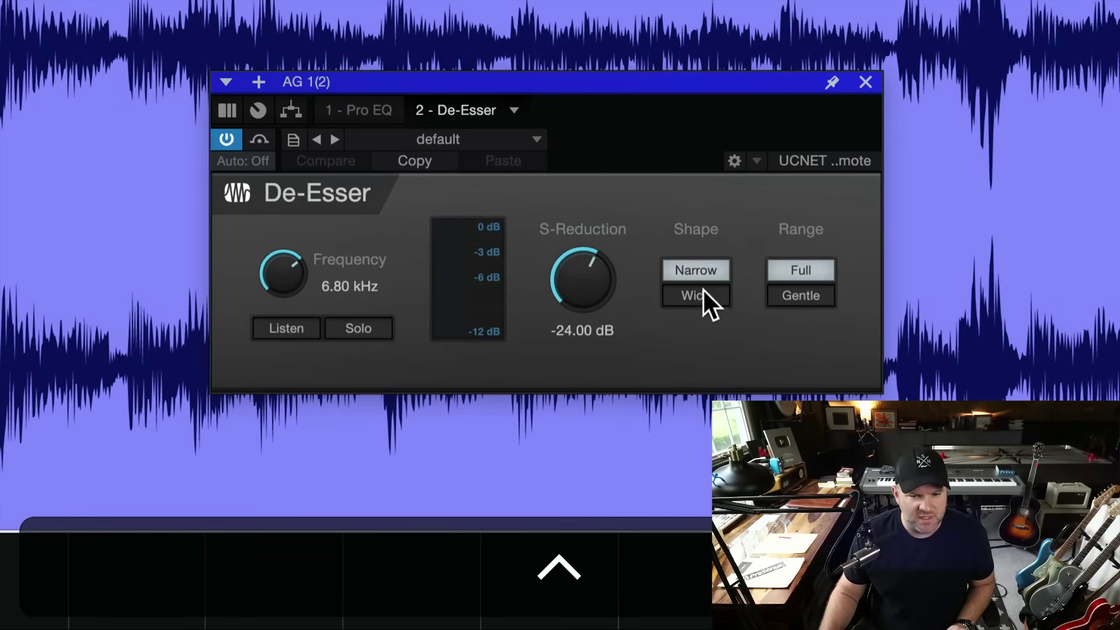
click(309, 328)
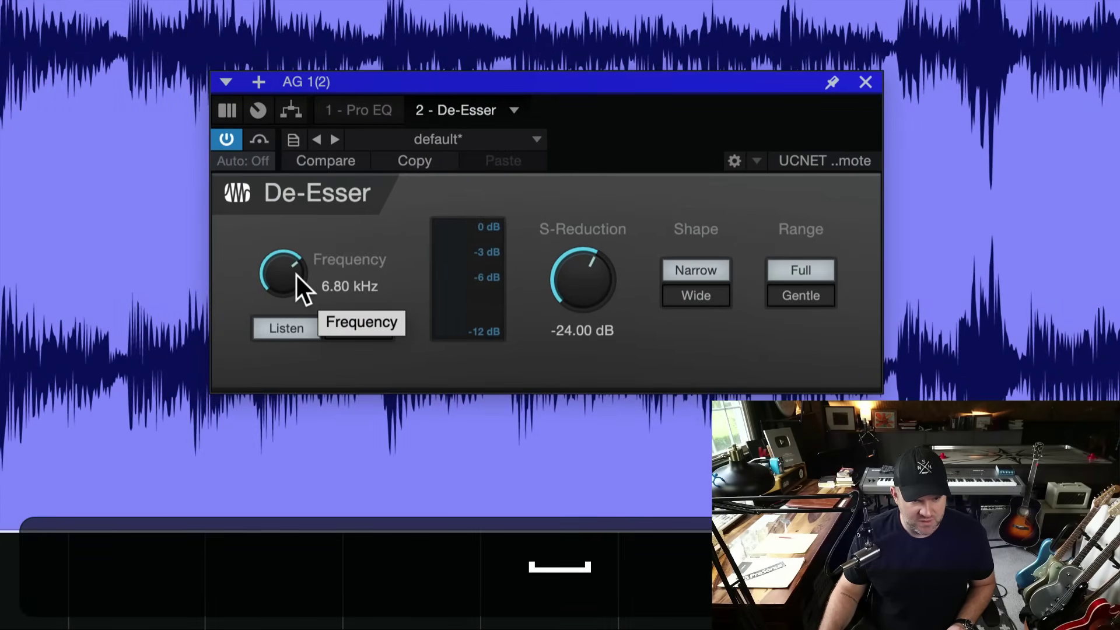
drag(296, 273, 287, 365)
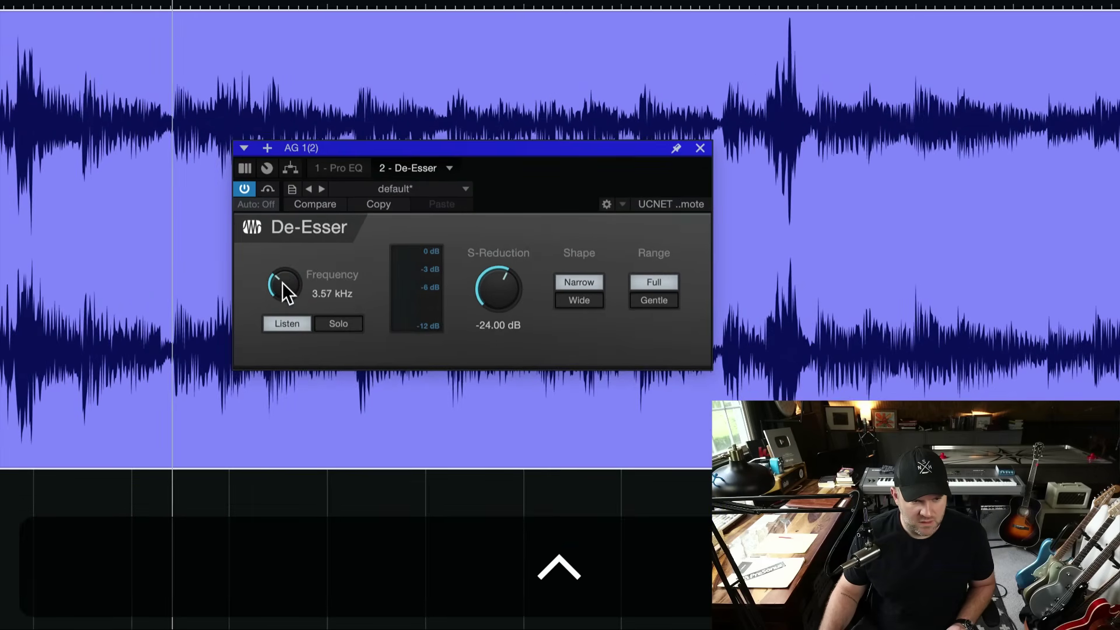
drag(284, 280, 280, 290)
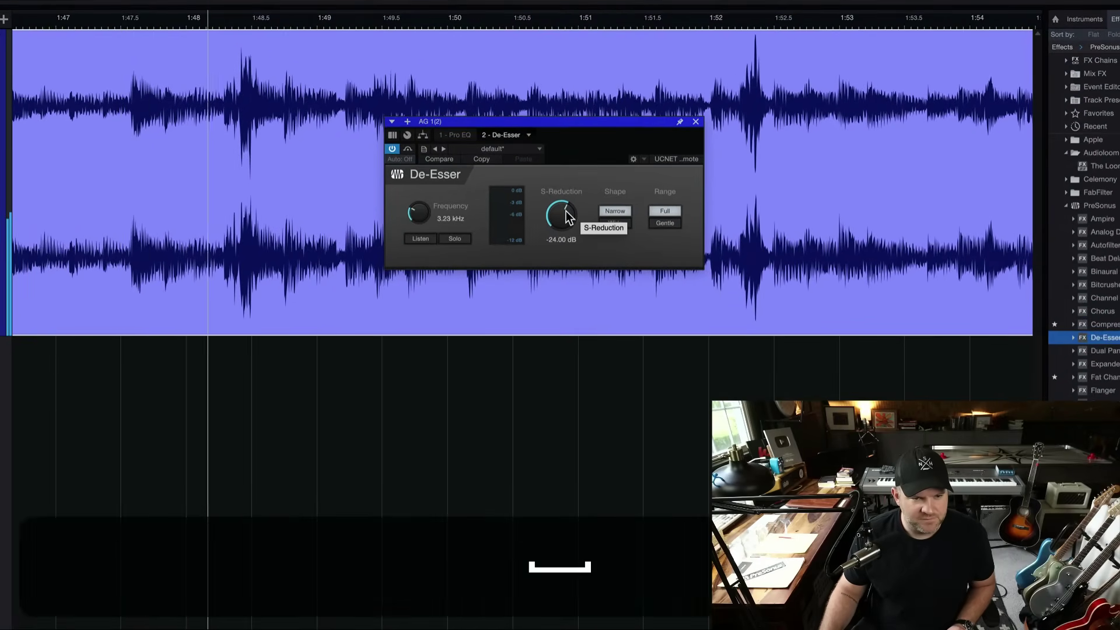
drag(563, 213, 570, 231)
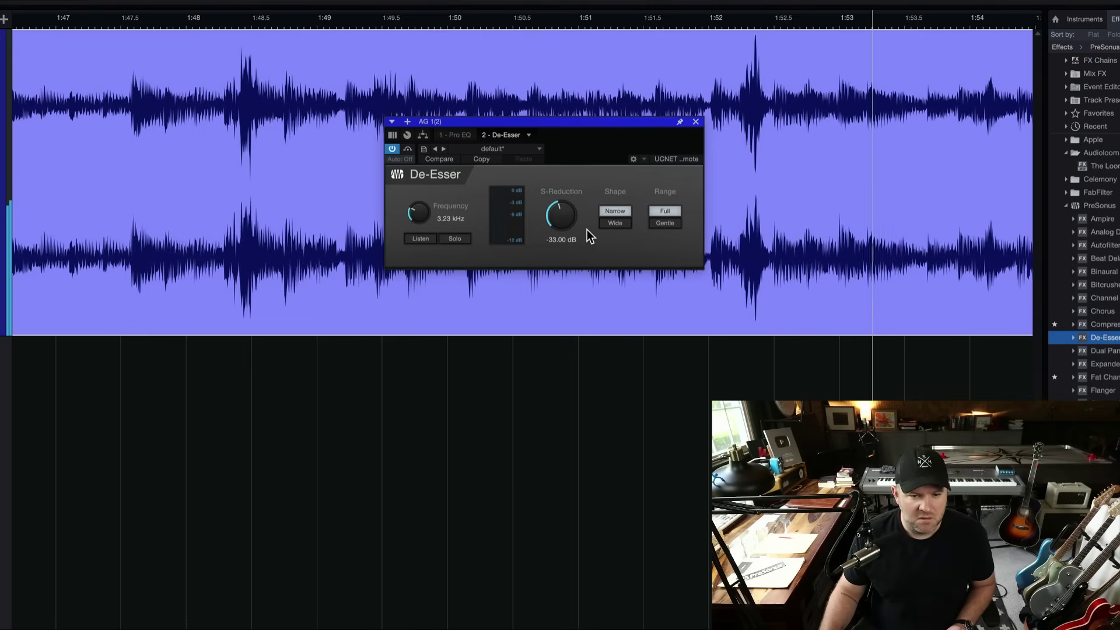
- Switch the De-Esser to a wide detection band and deepen reduction to -43.20 dB while listening
key(space)
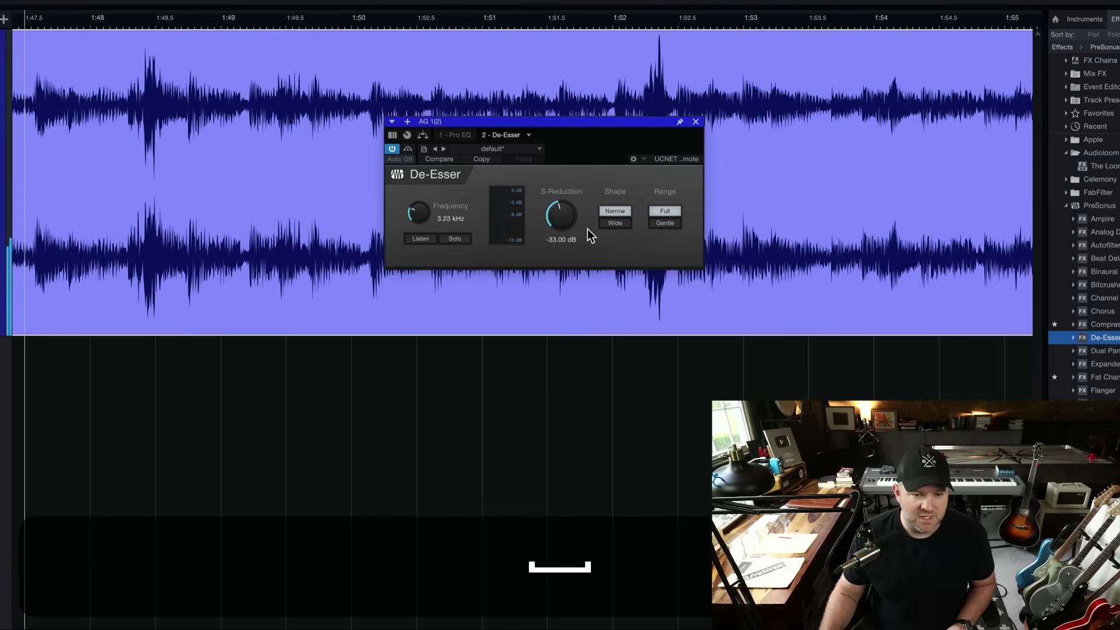
key(ctrl)
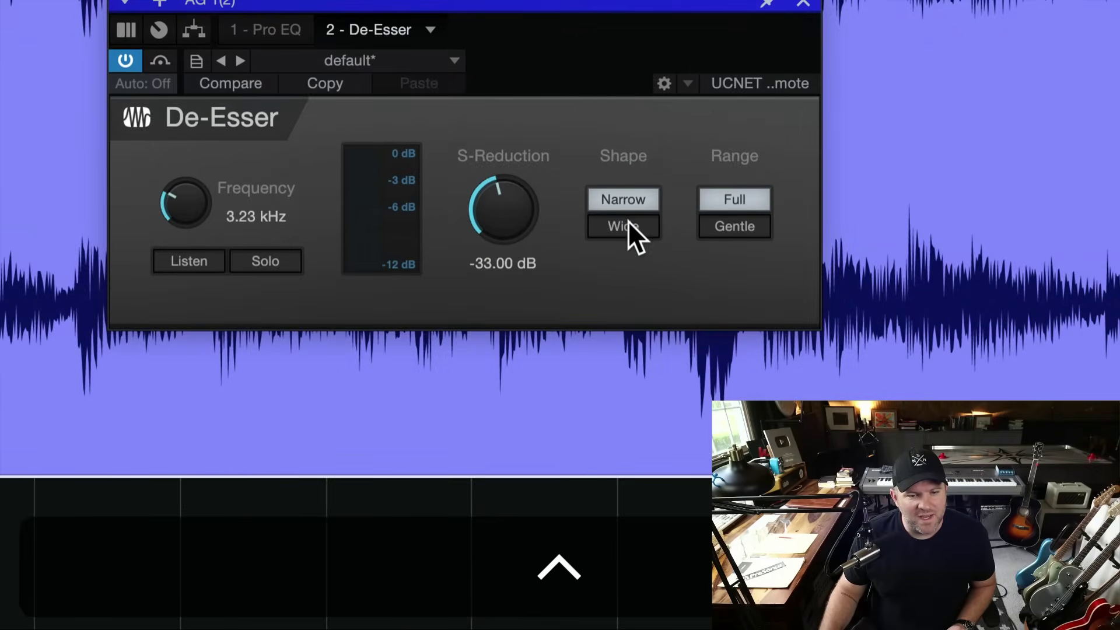
click(626, 227)
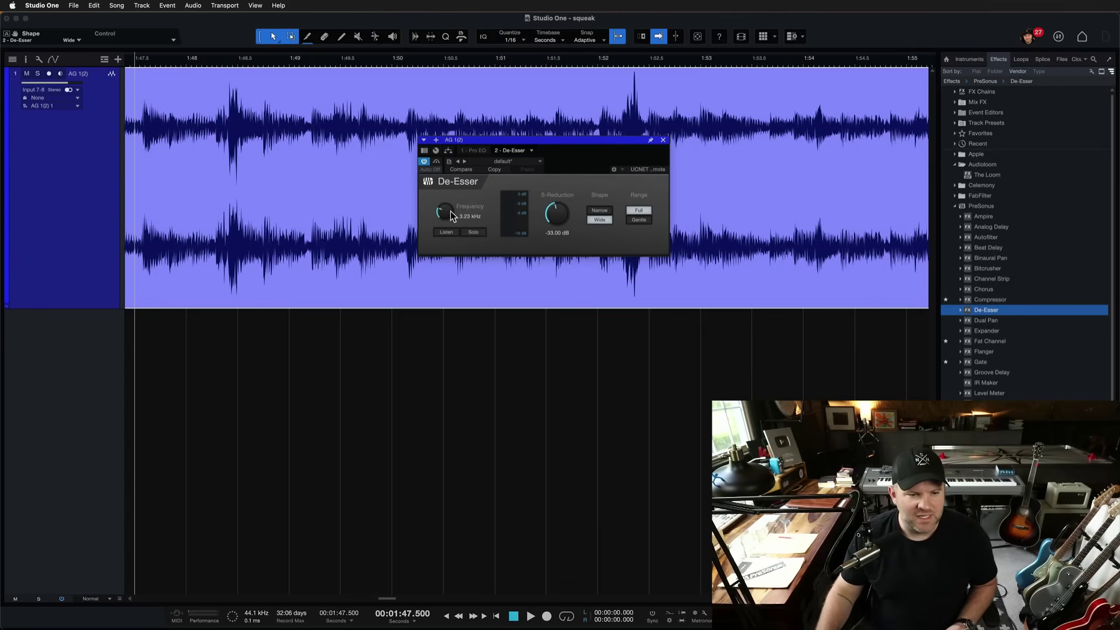
key(space)
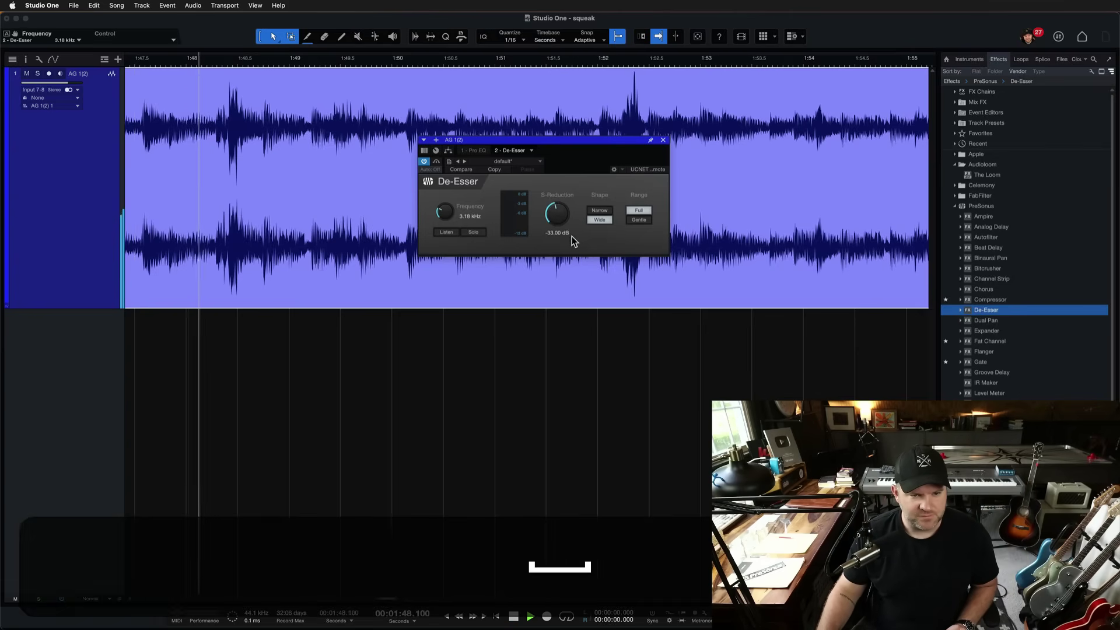
drag(555, 218, 554, 226)
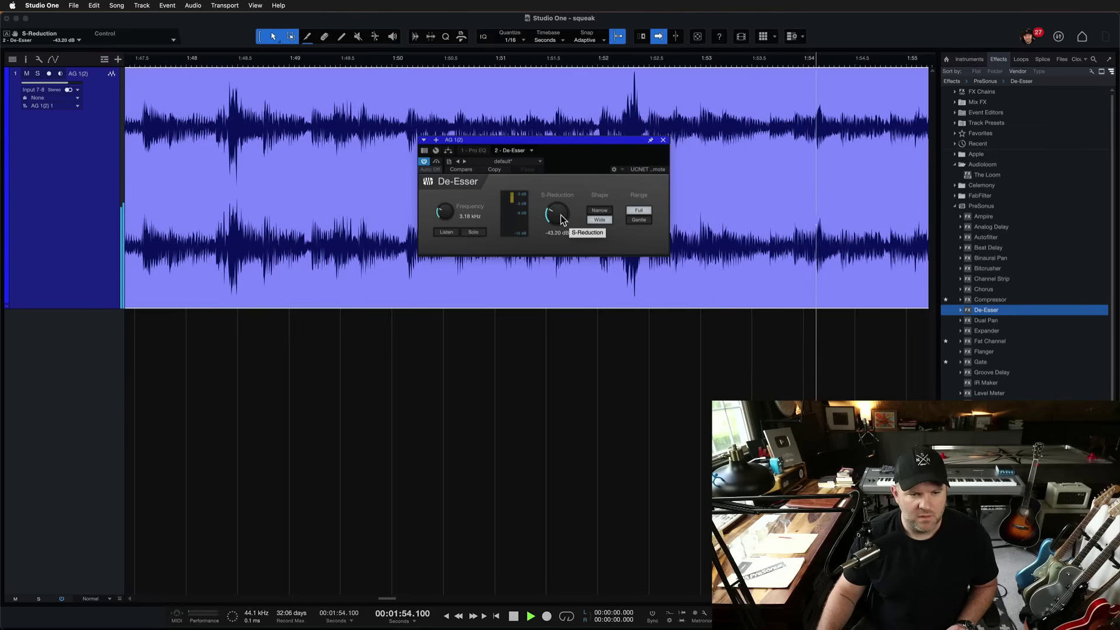
key(space)
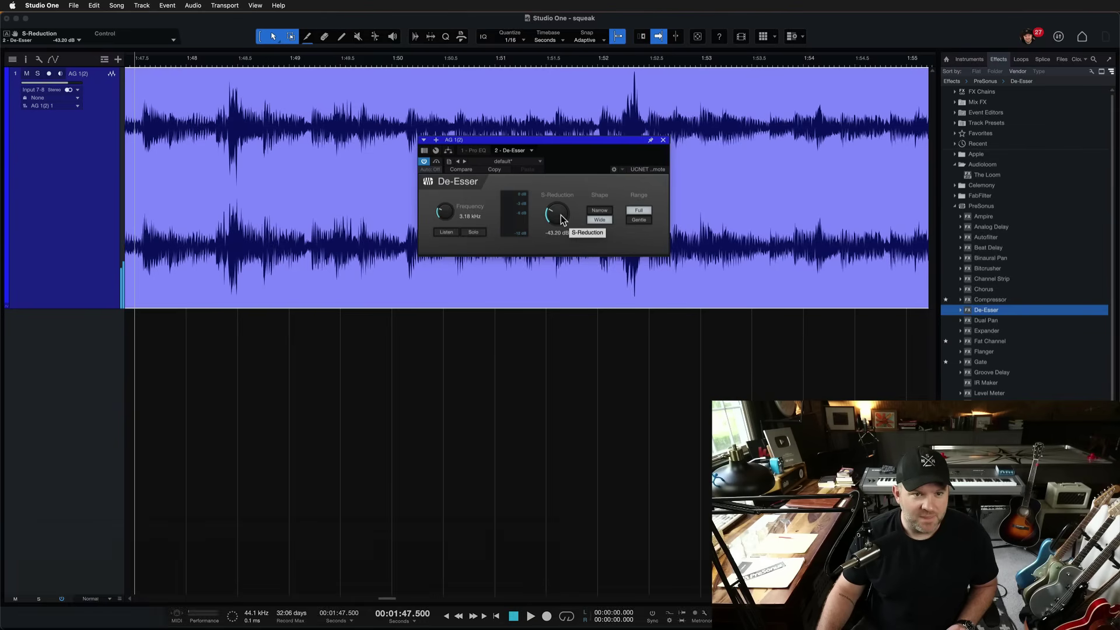
- Ease the De-Esser S-Reduction to about -35.40 dB while replaying the passage
scroll(561, 218, up, 5)
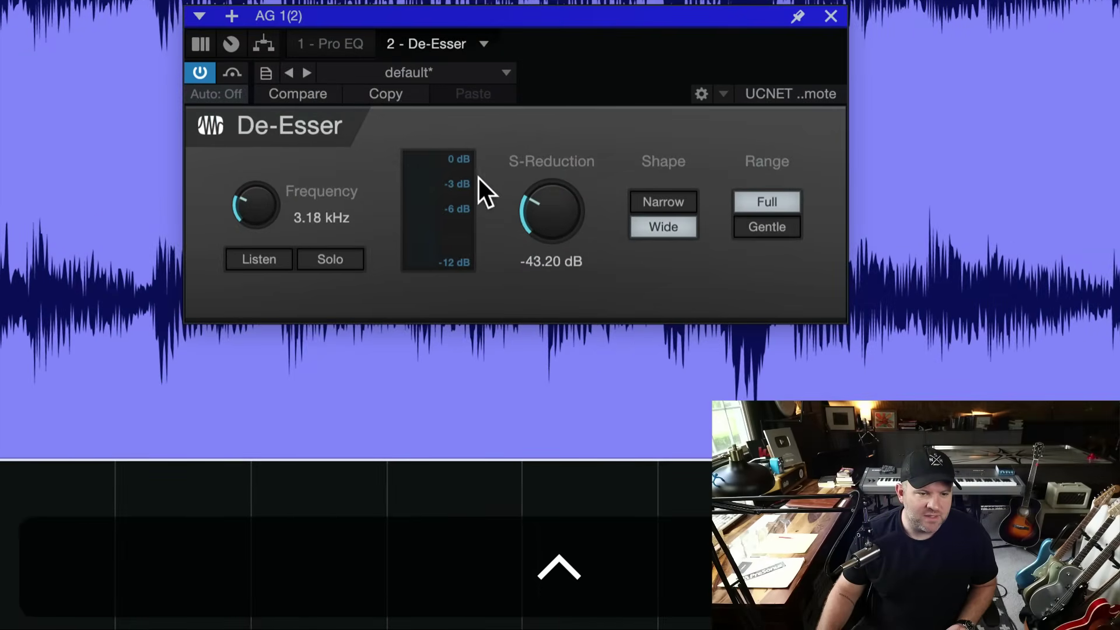
key(ctrl)
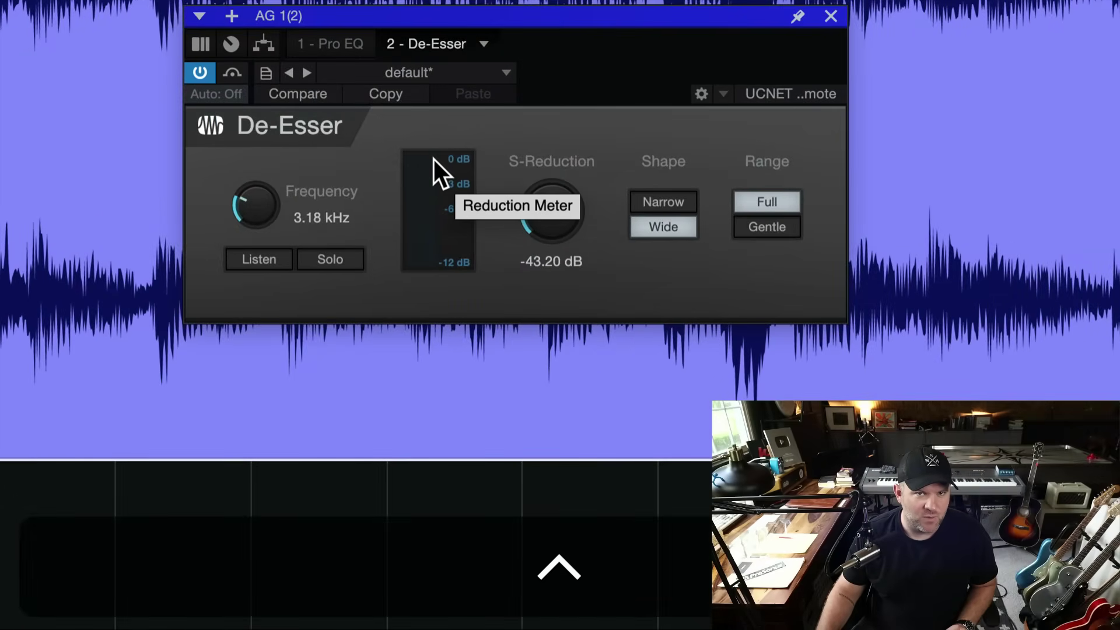
key(space)
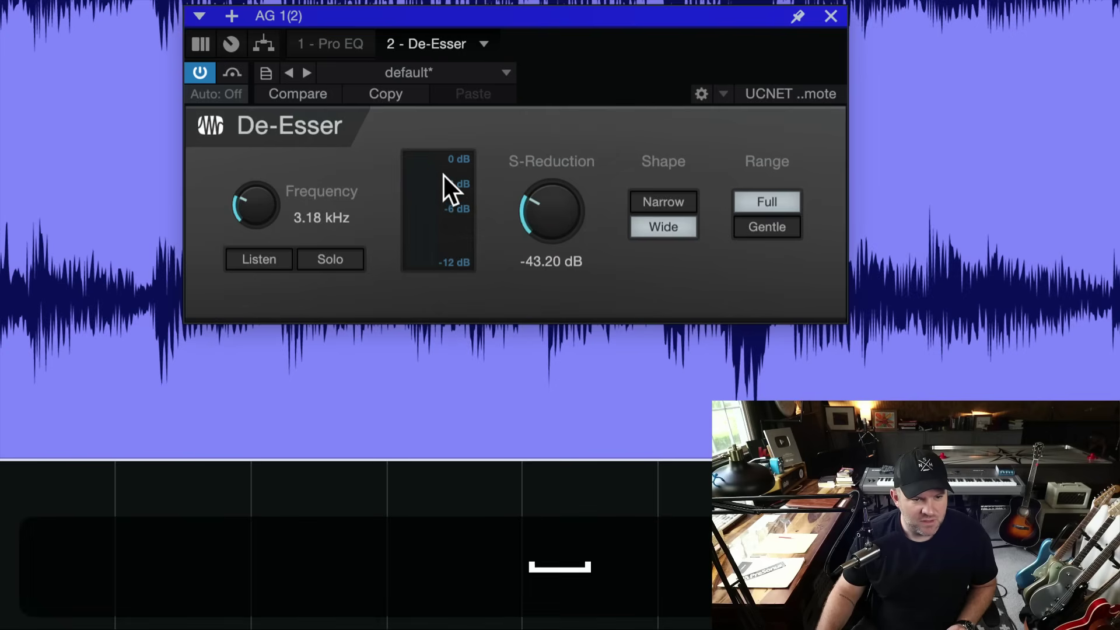
key(space)
drag(528, 201, 530, 183)
key(space)
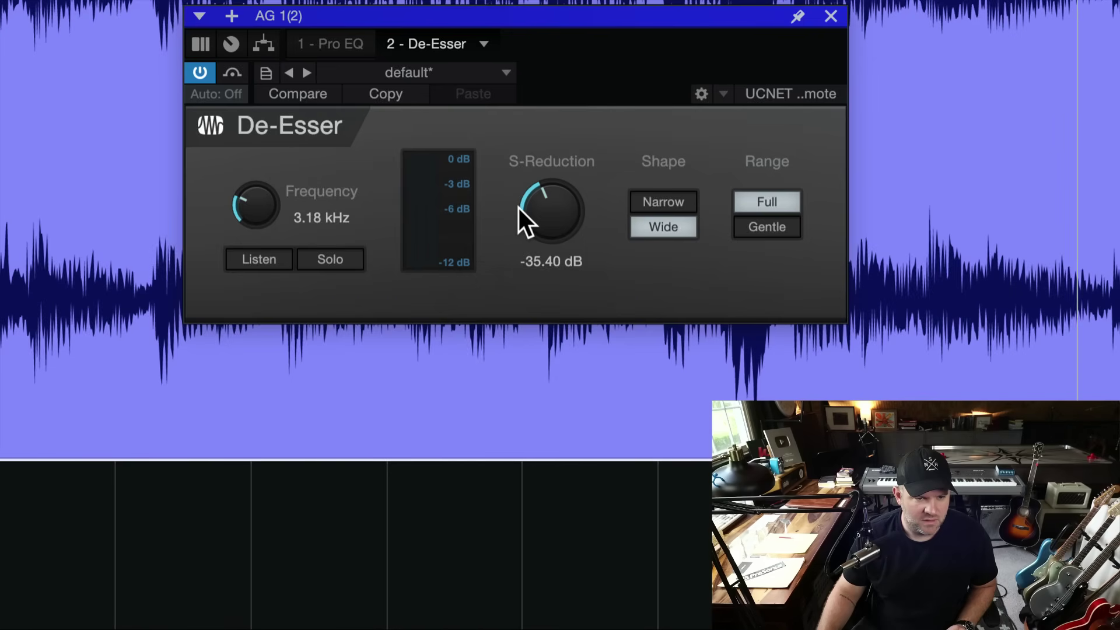
key(space)
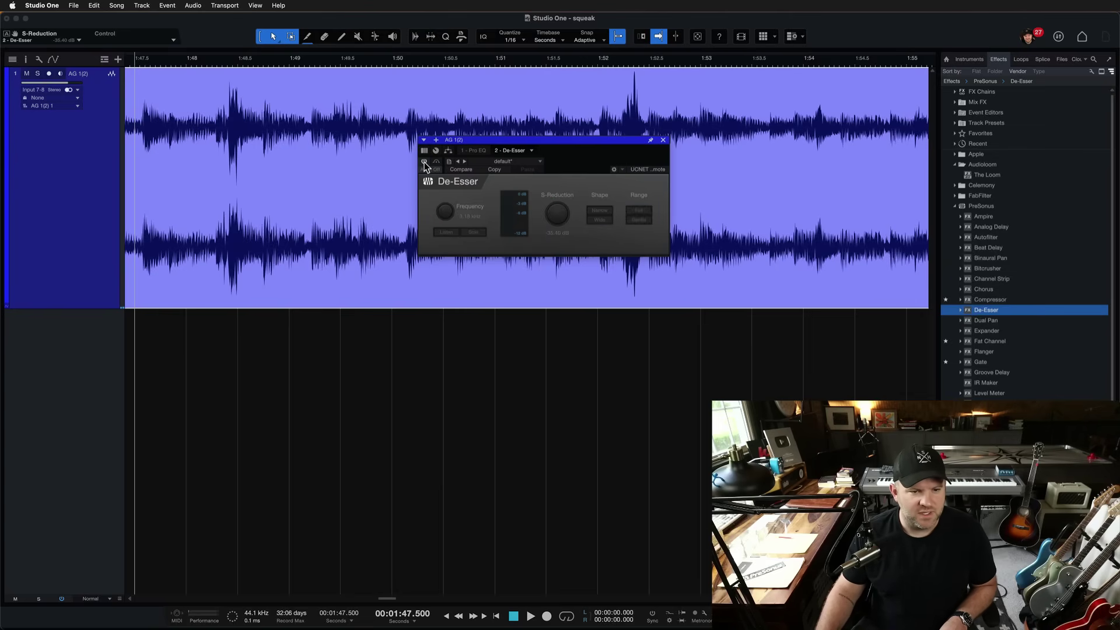
- Close the De-Esser window, save the song, and show the guitar event's Gain Envelope
click(662, 140)
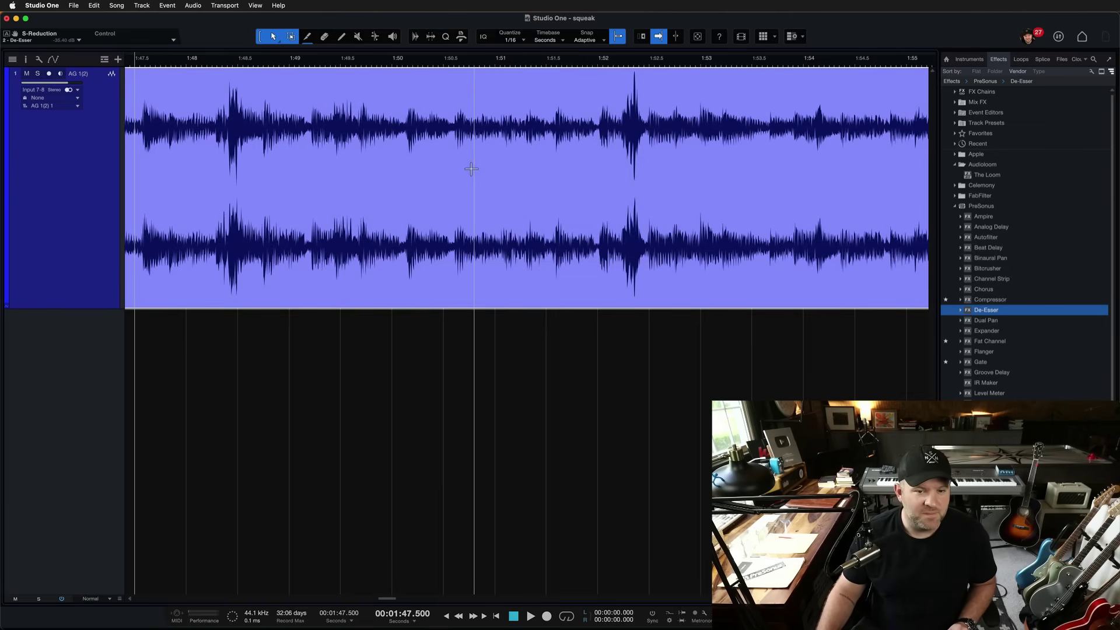
scroll(476, 169, down, 3)
key(super+s)
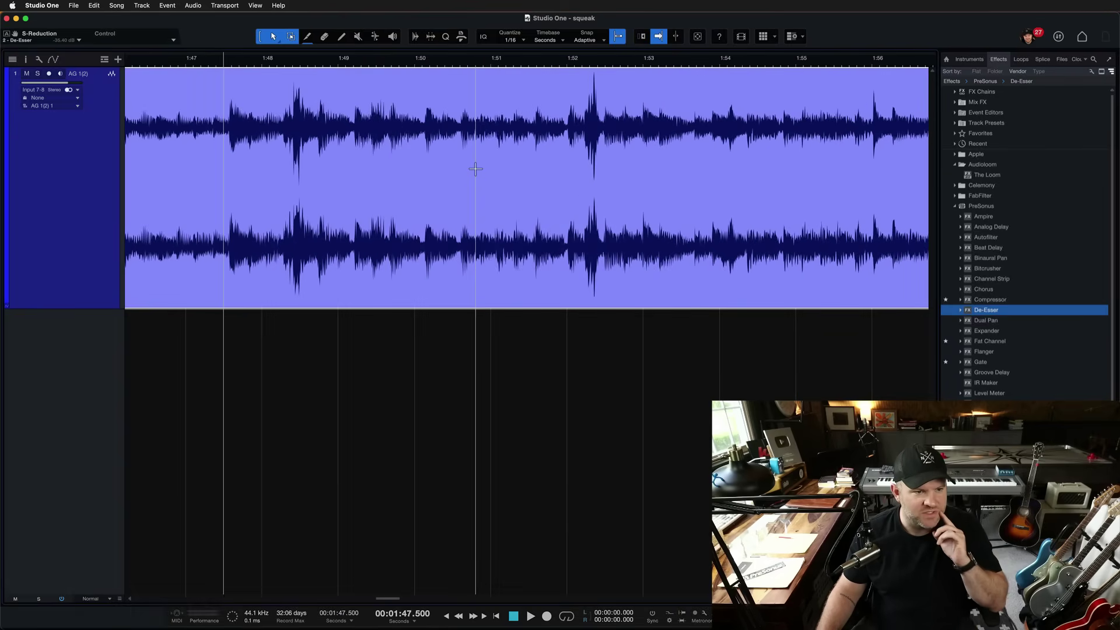
right_click(296, 217)
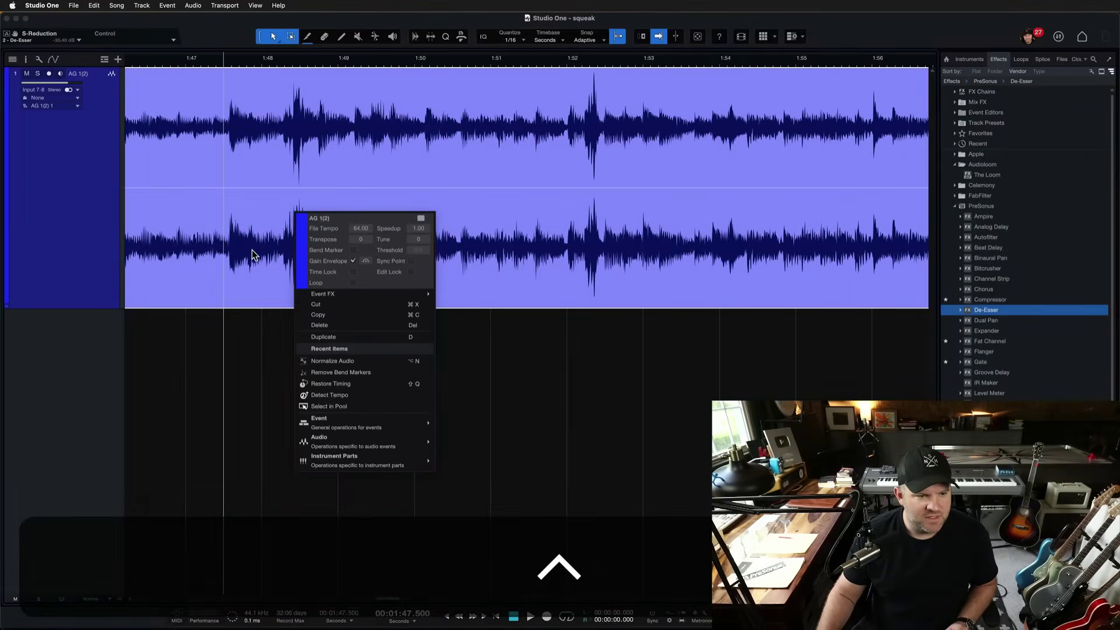
click(254, 255)
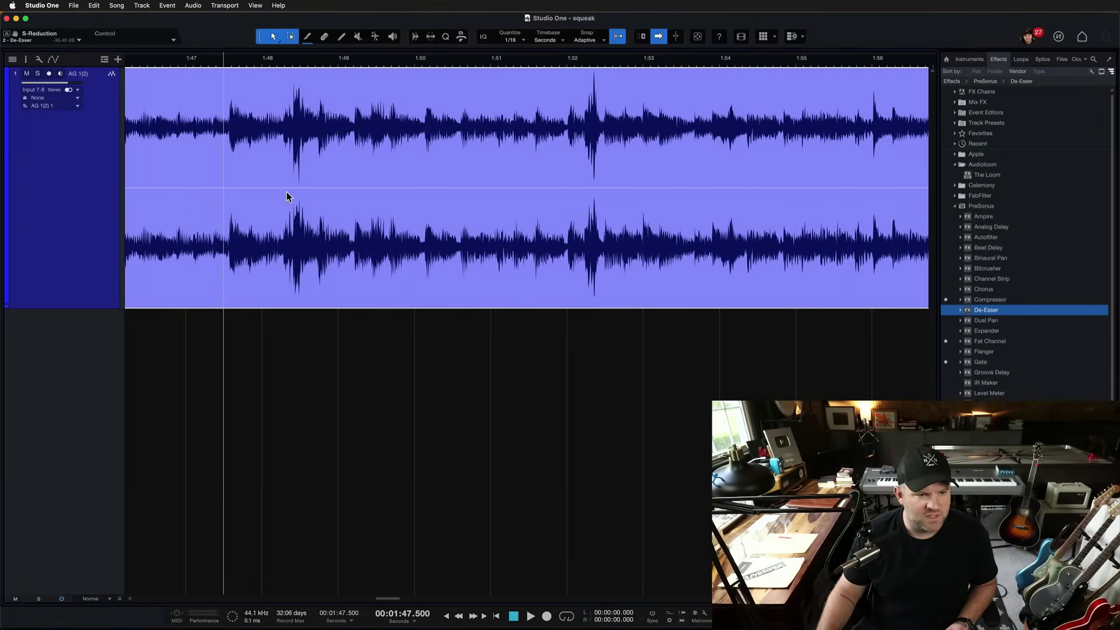
- With snap off, place envelope points around the 1:48.4 squeak and dip the gain to -9.8 dB
scroll(286, 191, up, 5)
scroll(335, 190, up, 3)
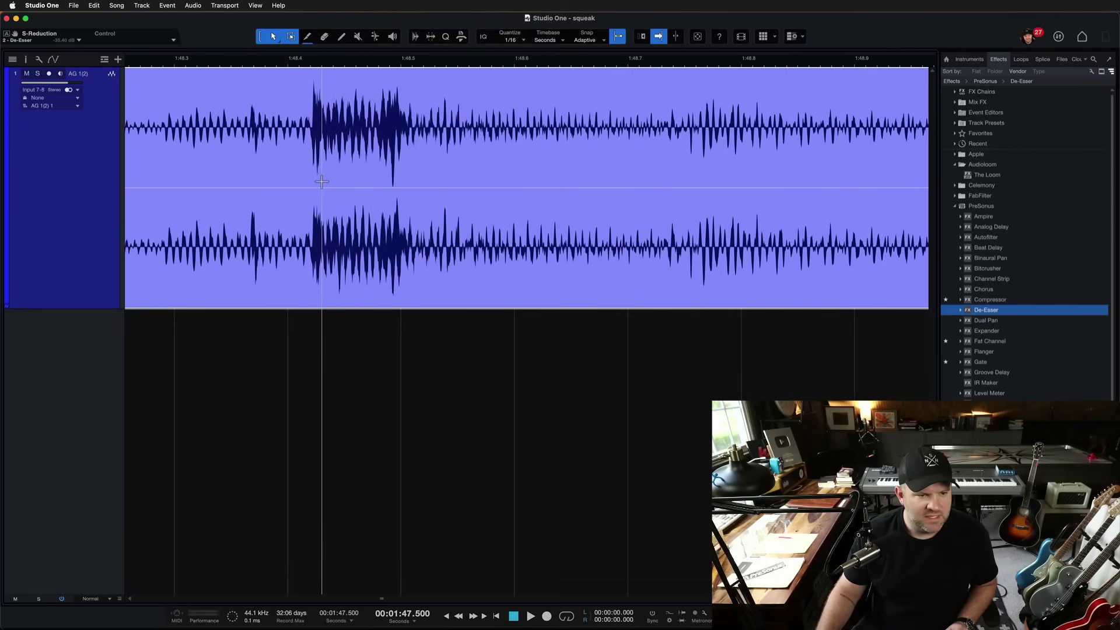
click(312, 194)
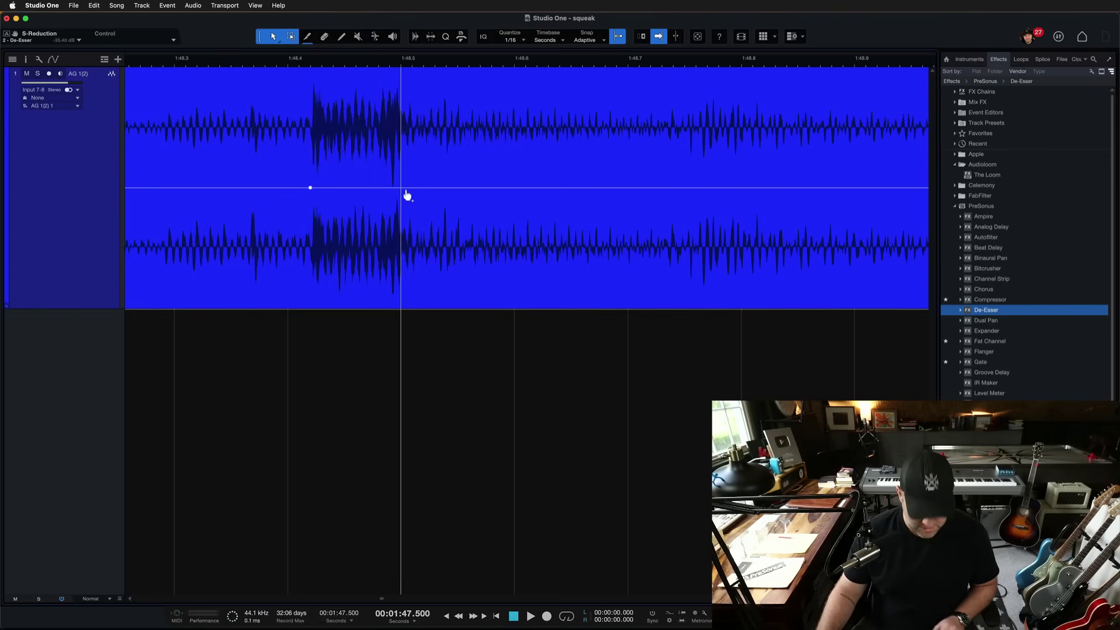
key(n)
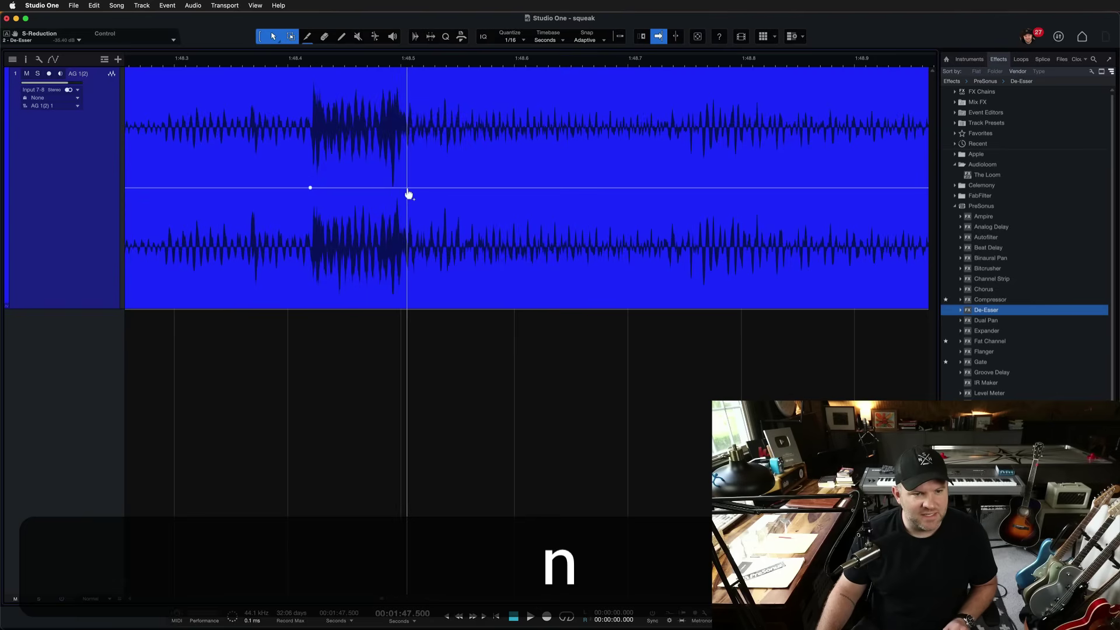
click(407, 194)
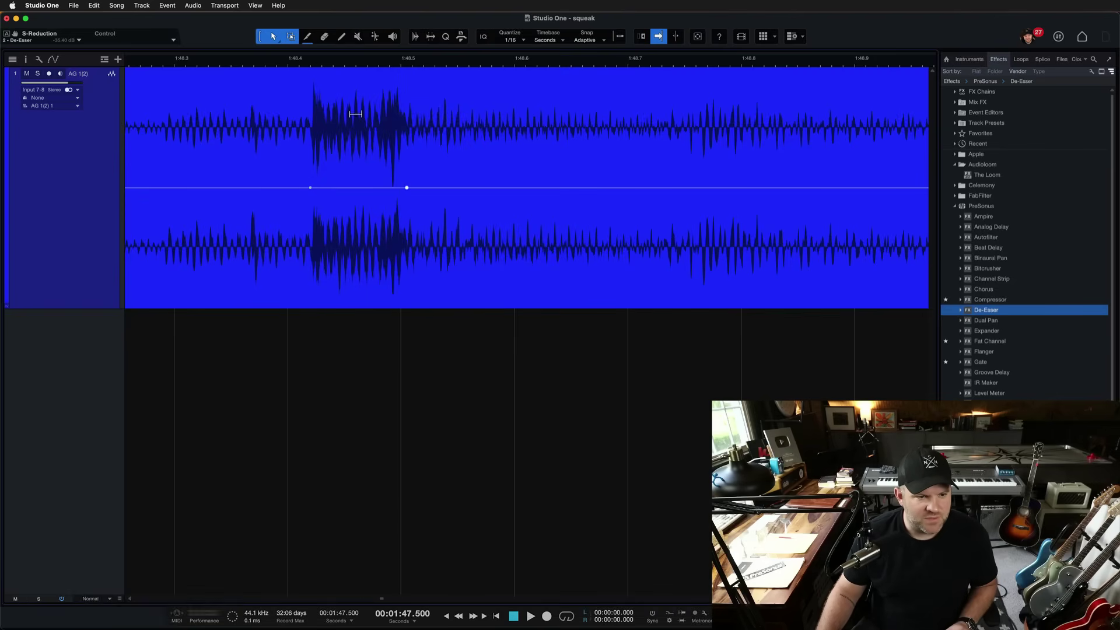
drag(354, 114, 355, 180)
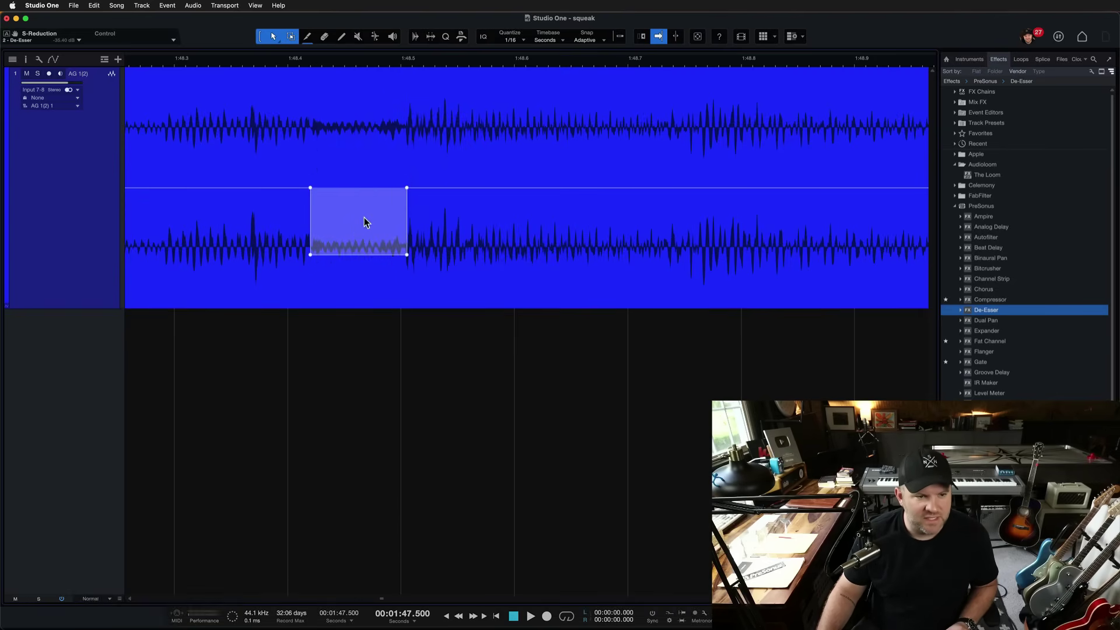
- Audition the 1:48 gain dip, undoing an attempted extension to the right
key(w)
key(w)
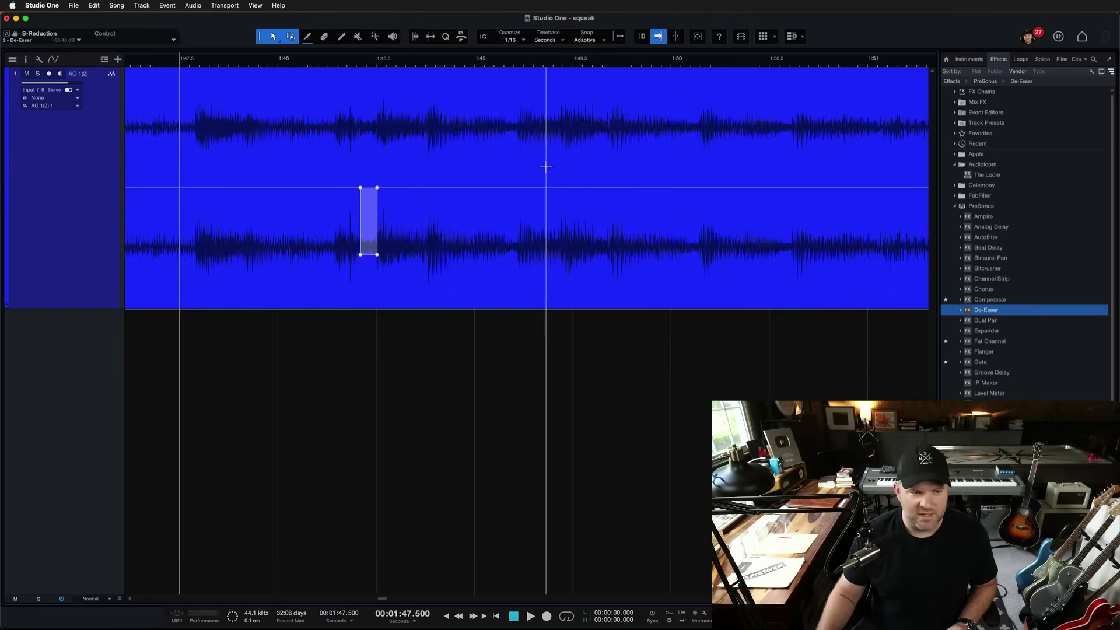
key(space)
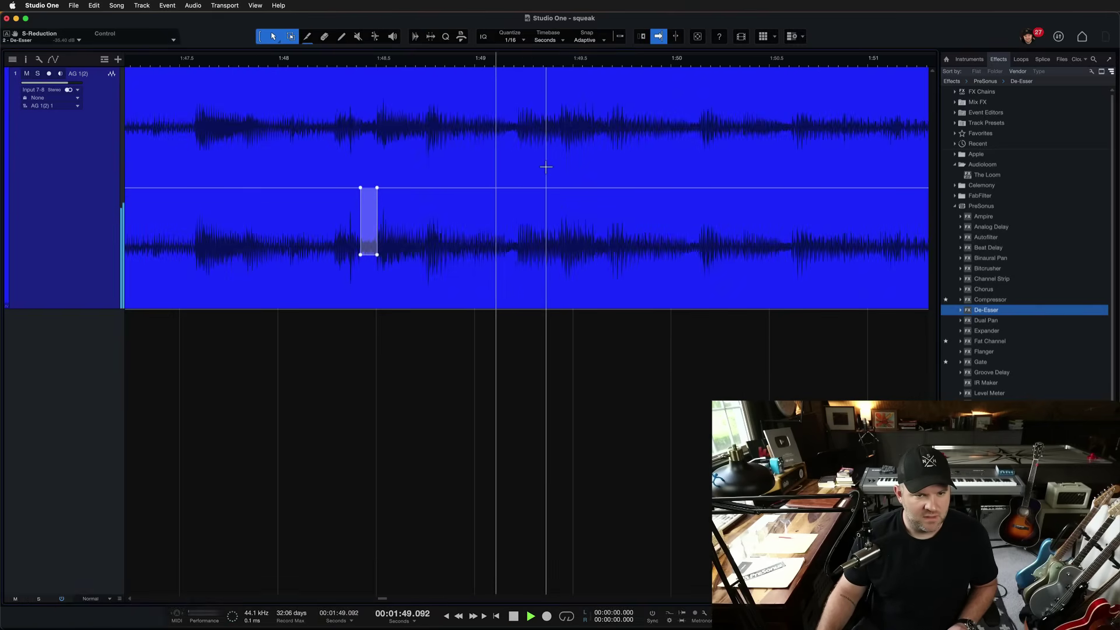
key(space)
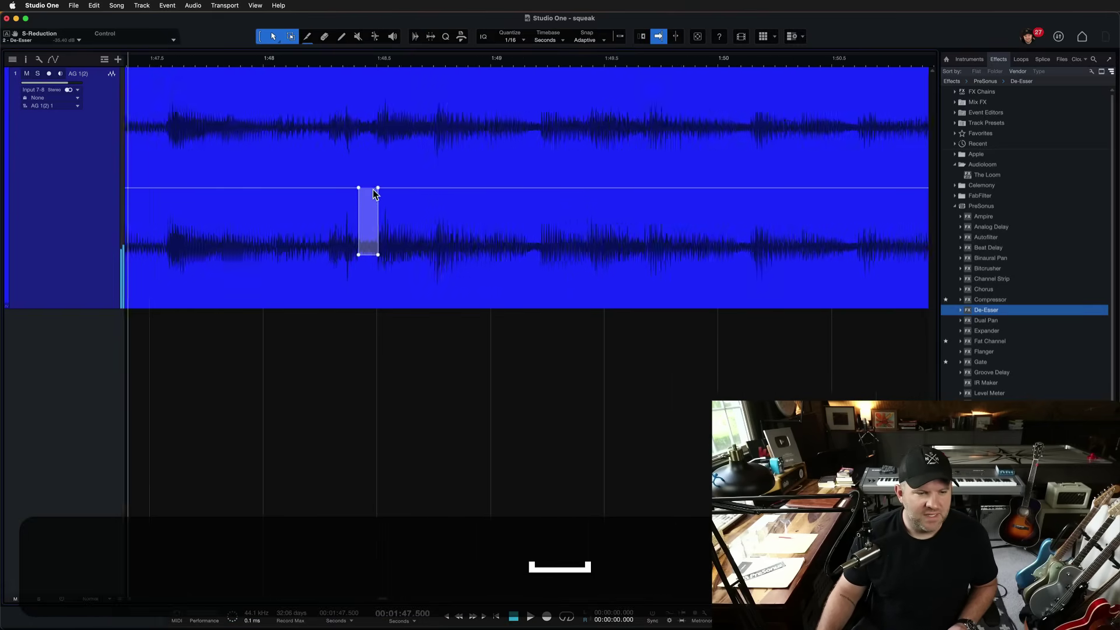
key(e)
key(e)
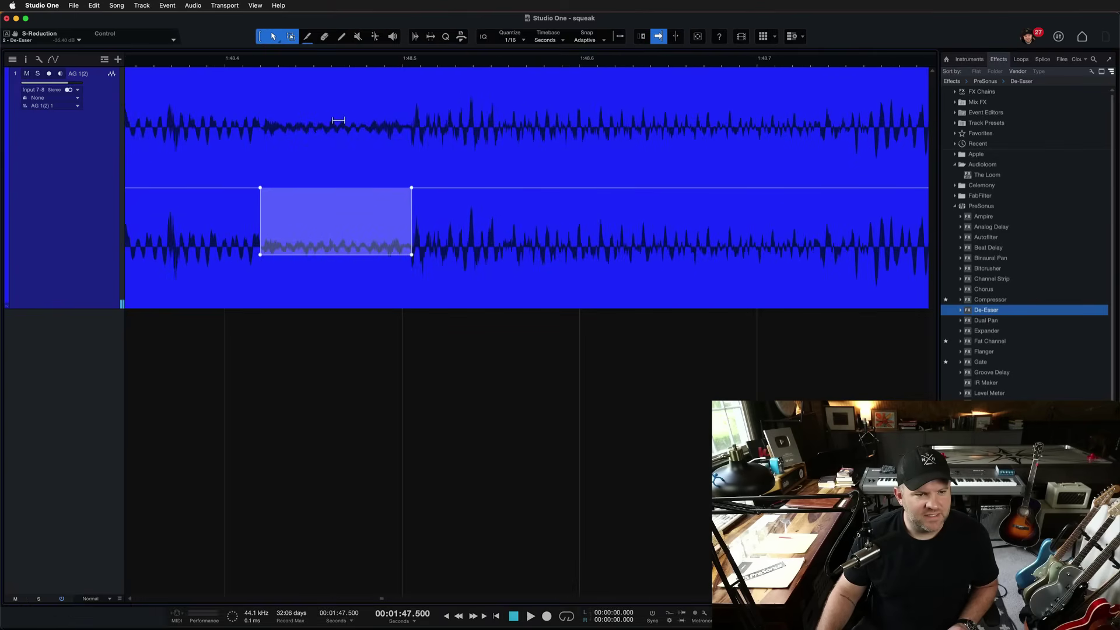
drag(411, 189, 410, 215)
key(super+z)
key(super+z)
key(space)
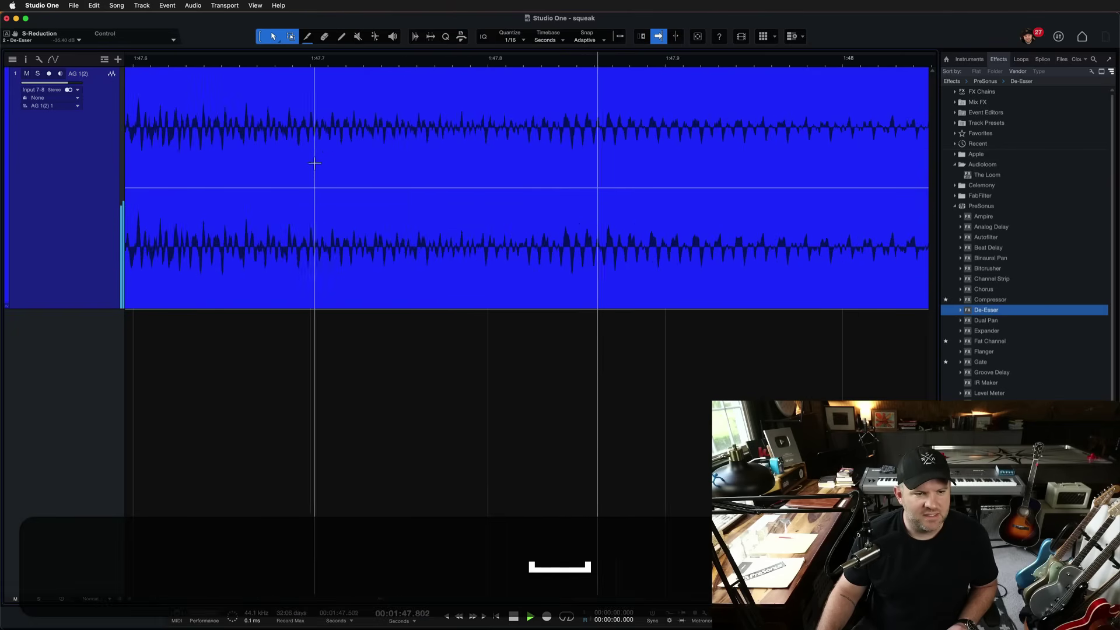
scroll(400, 175, down, 4)
key(f)
scroll(520, 163, up, 2)
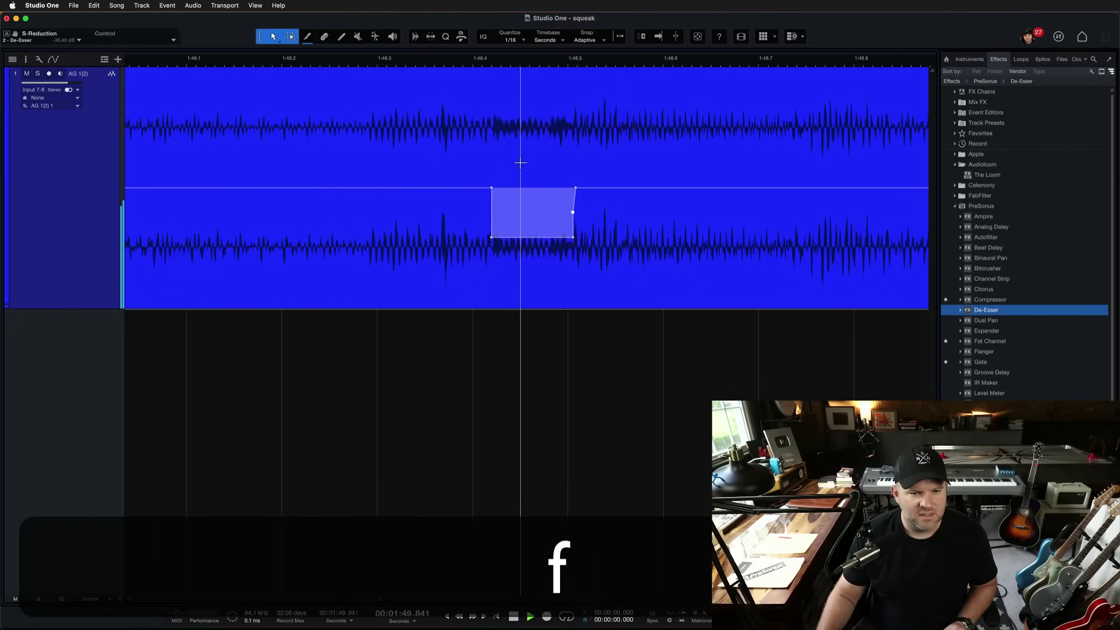
key(space)
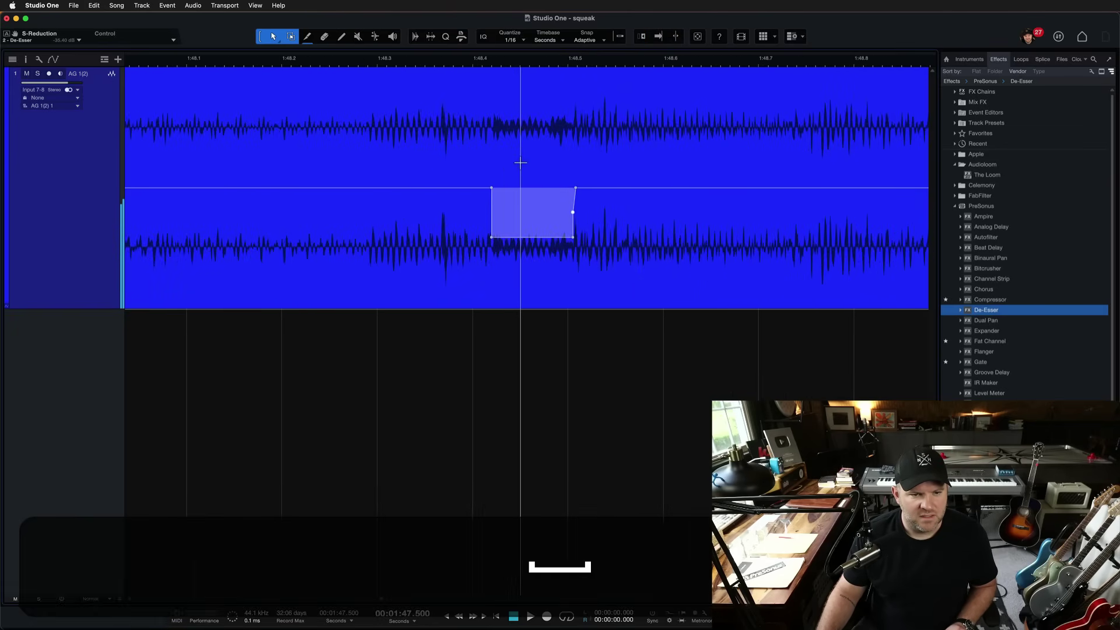
scroll(520, 163, down, 3)
scroll(521, 163, down, 2)
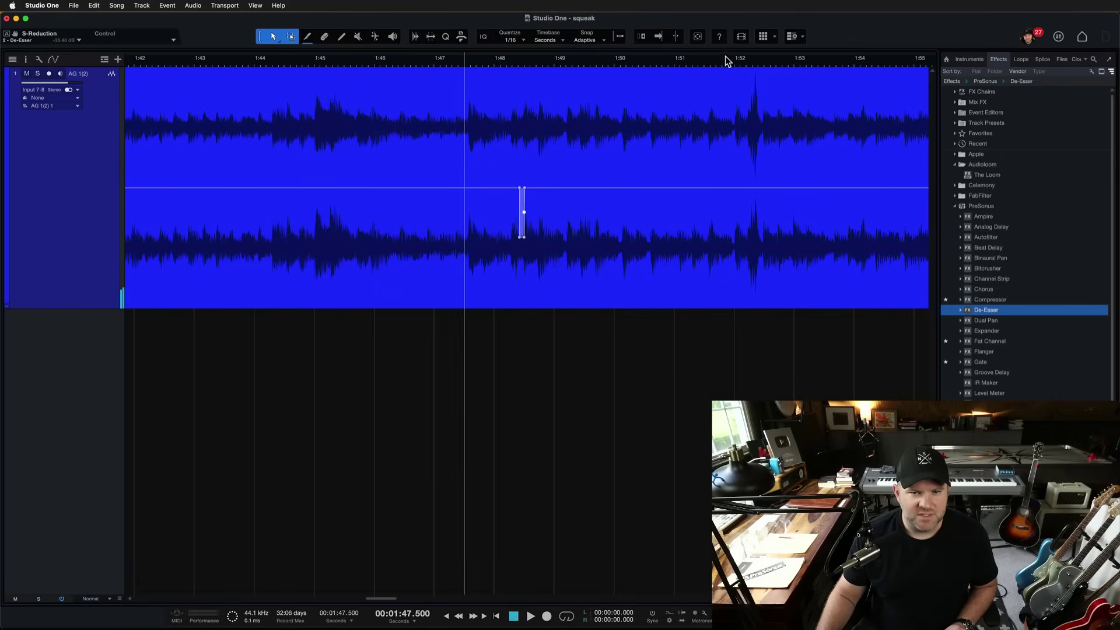
- Select the range around the 1:52.3 squeak and lower its gain to about -9 dB
click(728, 59)
scroll(796, 152, up, 3)
key(space)
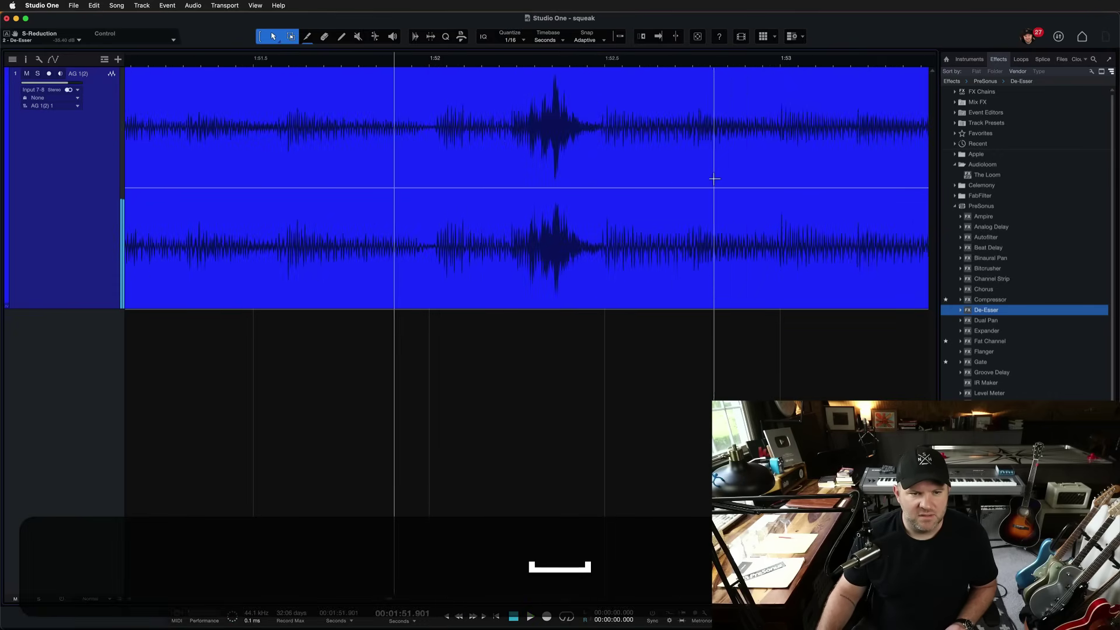
scroll(572, 183, up, 5)
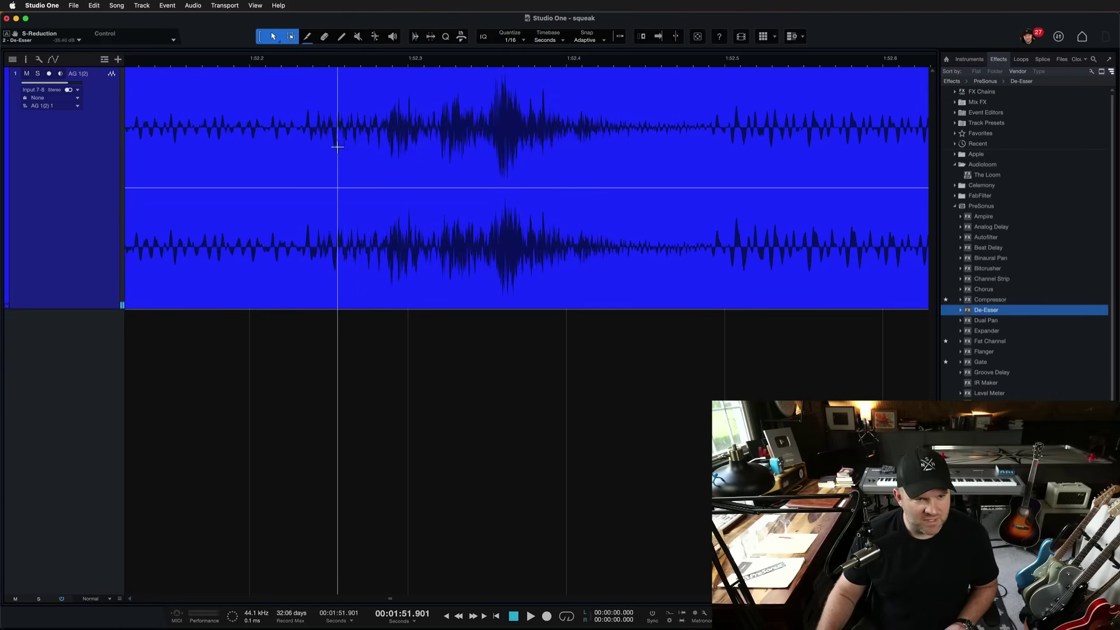
drag(382, 149, 631, 153)
drag(512, 145, 512, 157)
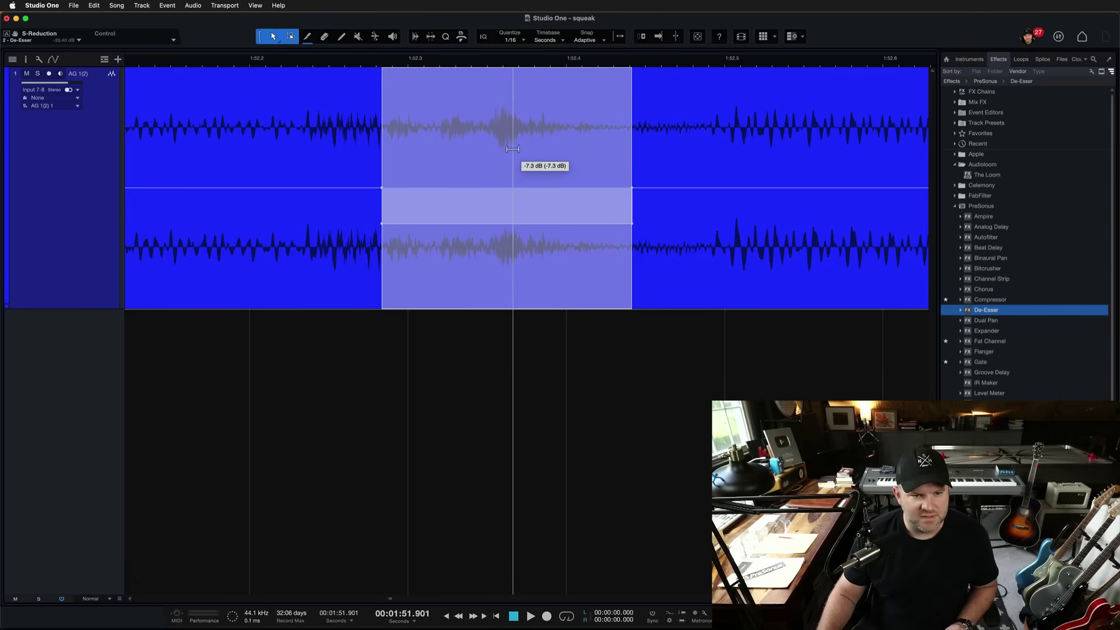
- Audition the 1:52.3 gain dip several times, zoom out, and save the project
key(w)
key(w)
key(w)
key(space)
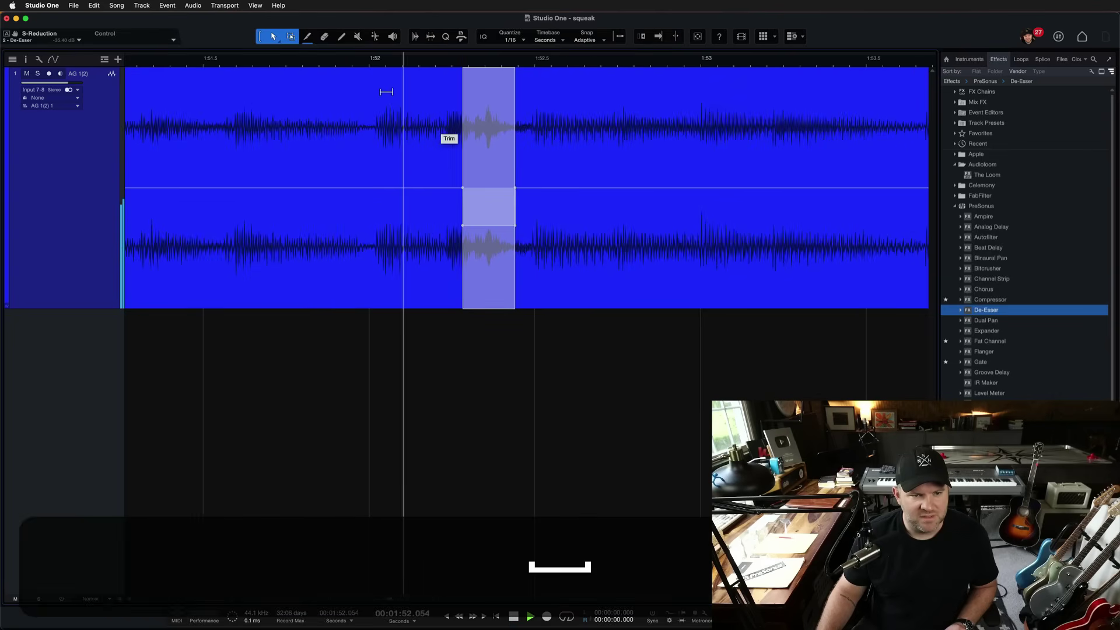
key(space)
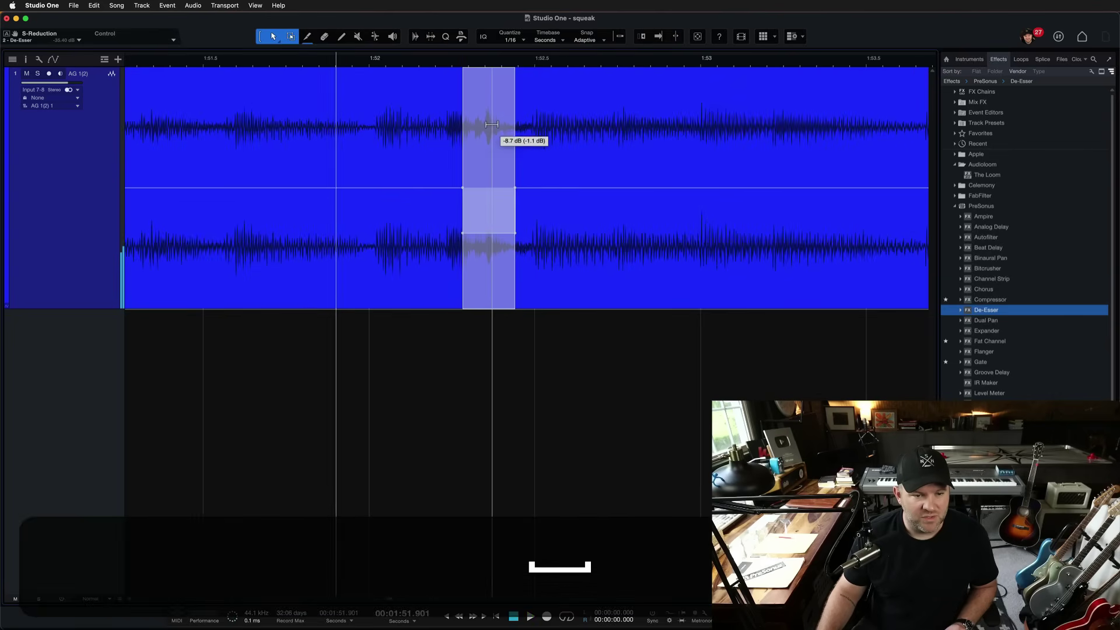
key(space)
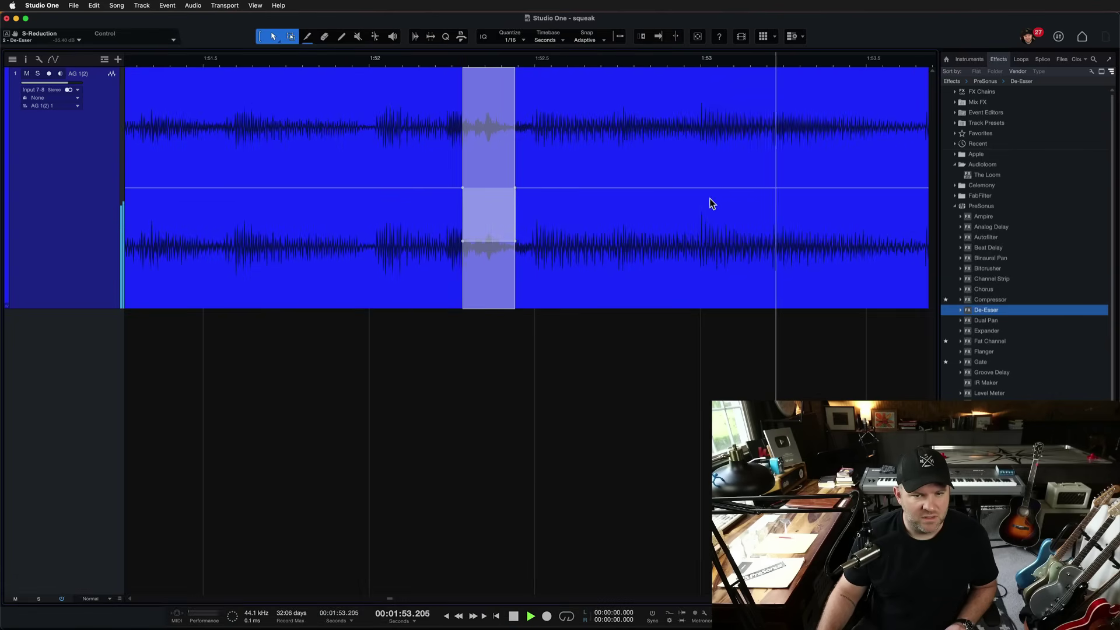
key(space)
key(q)
key(q)
key(q)
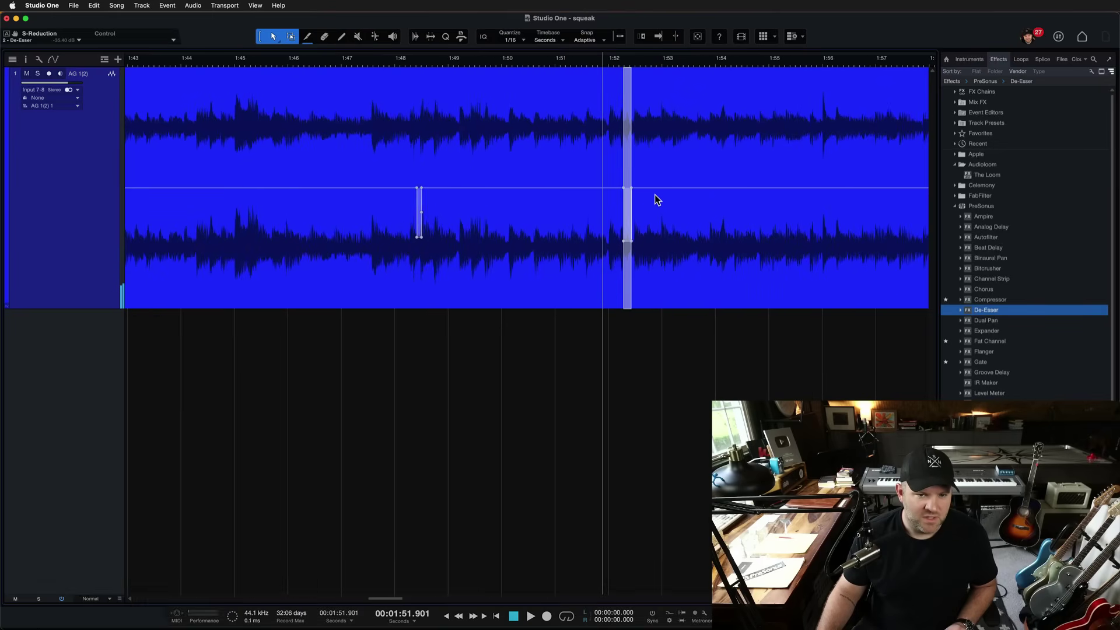
key(super+s)
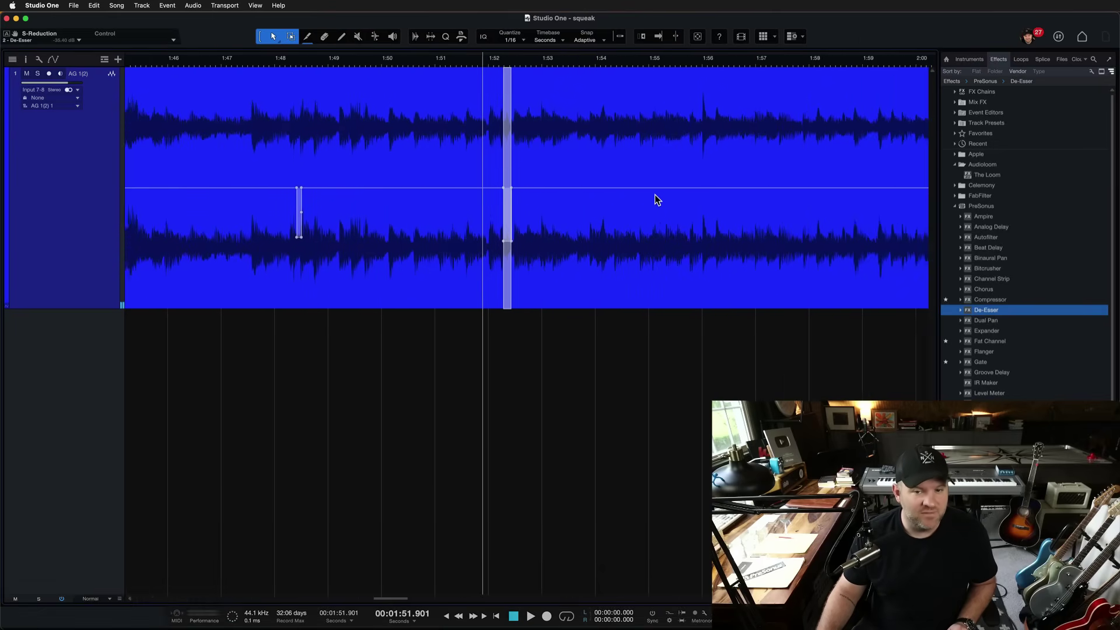
- Deselect the audio event and save the project
click(471, 252)
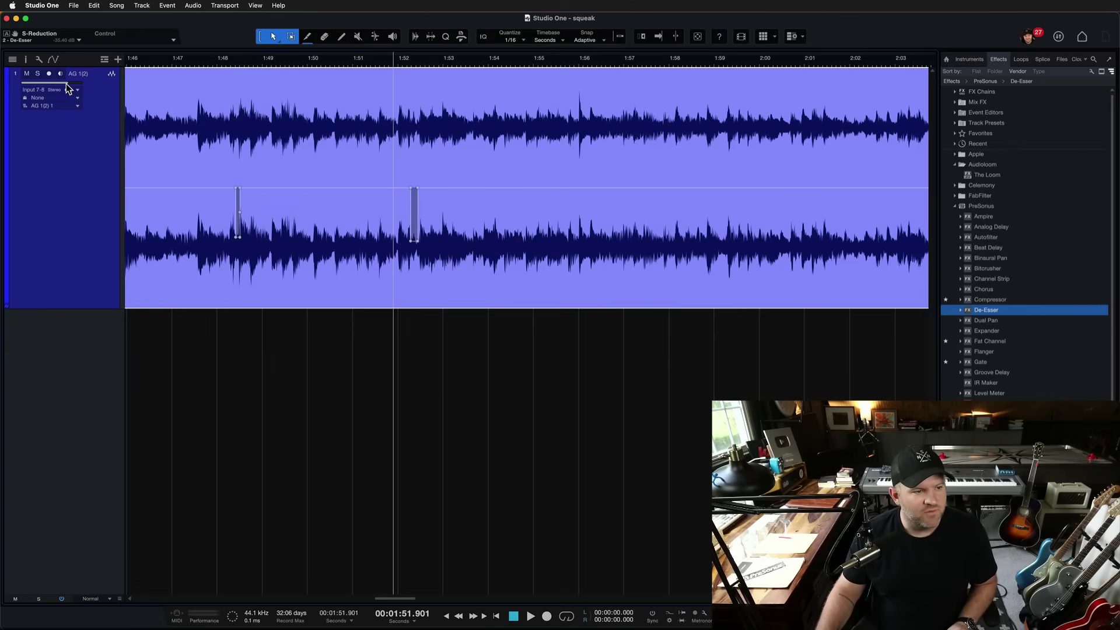
mouse_move(68, 87)
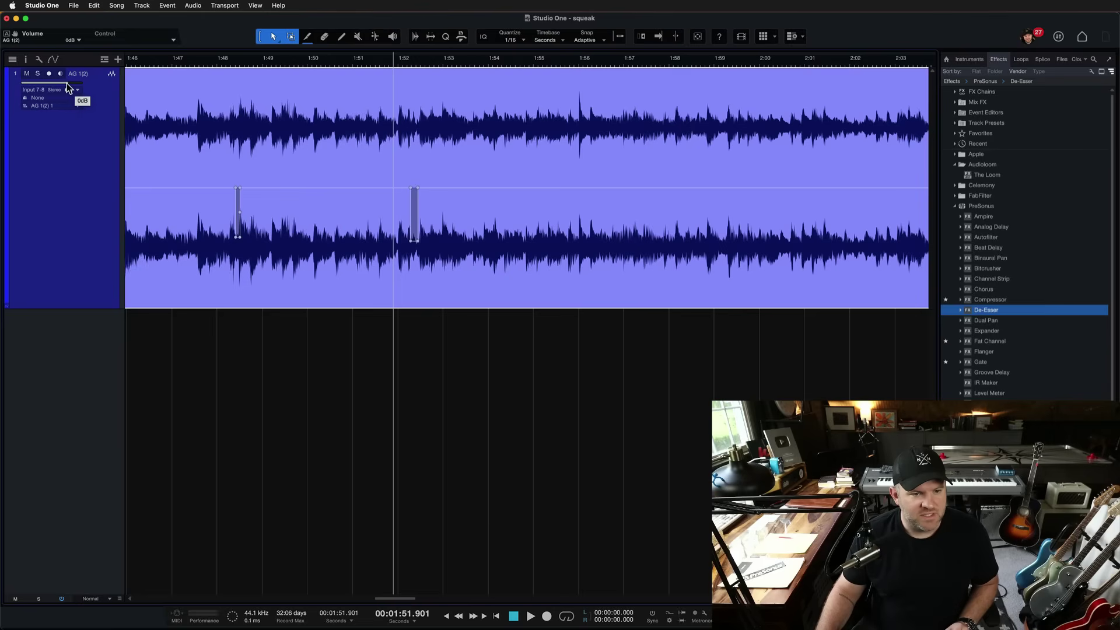
key(super+s)
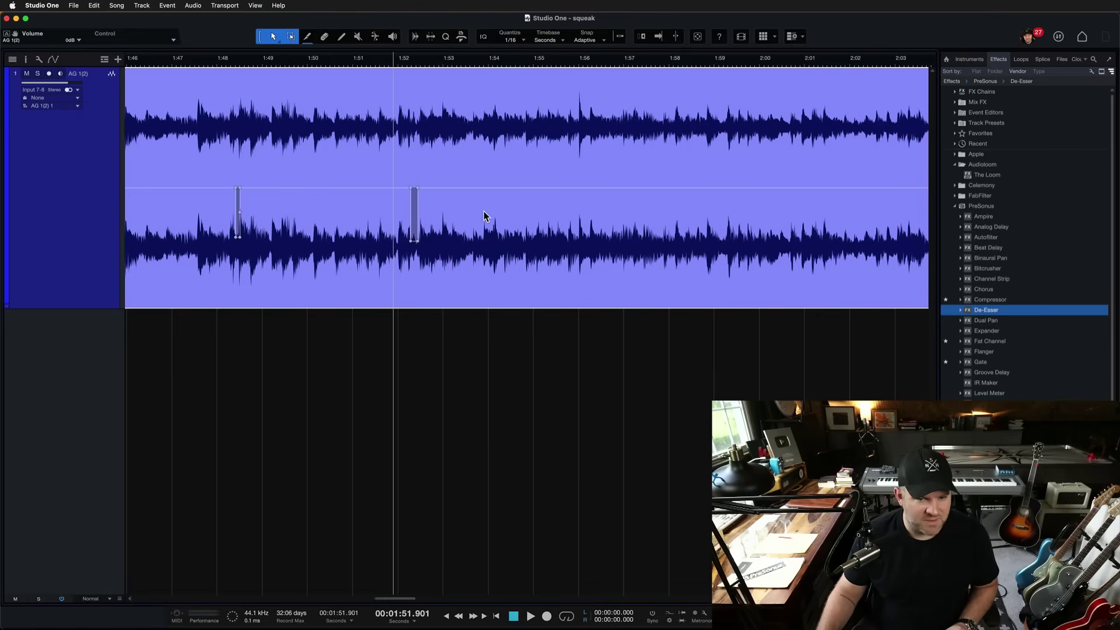
- Play from around 2:04 to find the next squeak and zoom in just after 2:14
scroll(526, 227, right, 10)
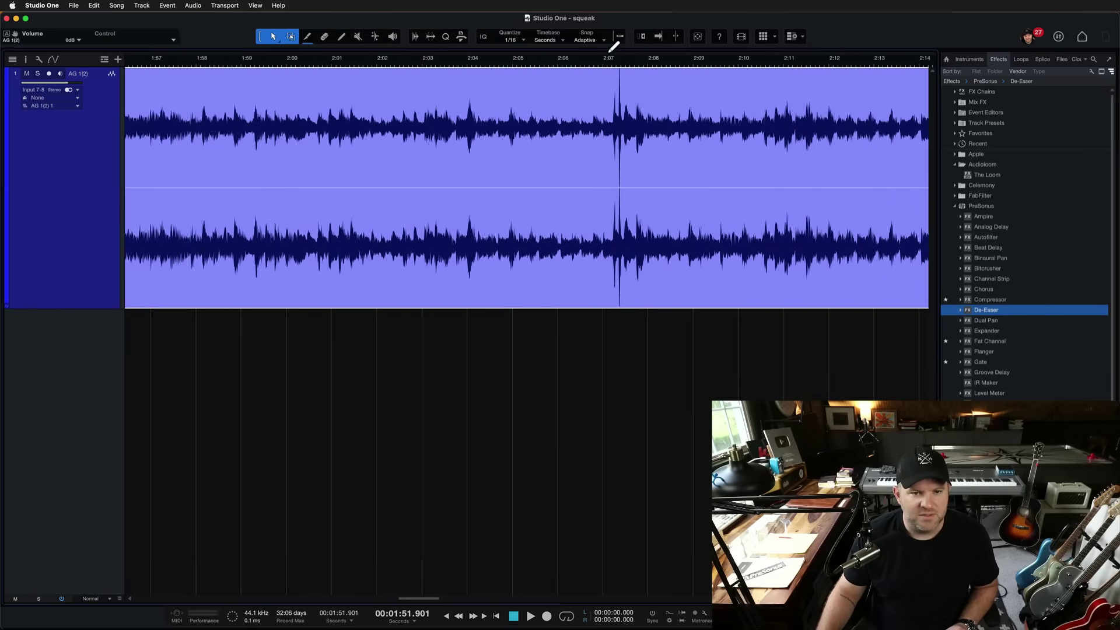
key(space)
key(space)
click(467, 55)
click(464, 56)
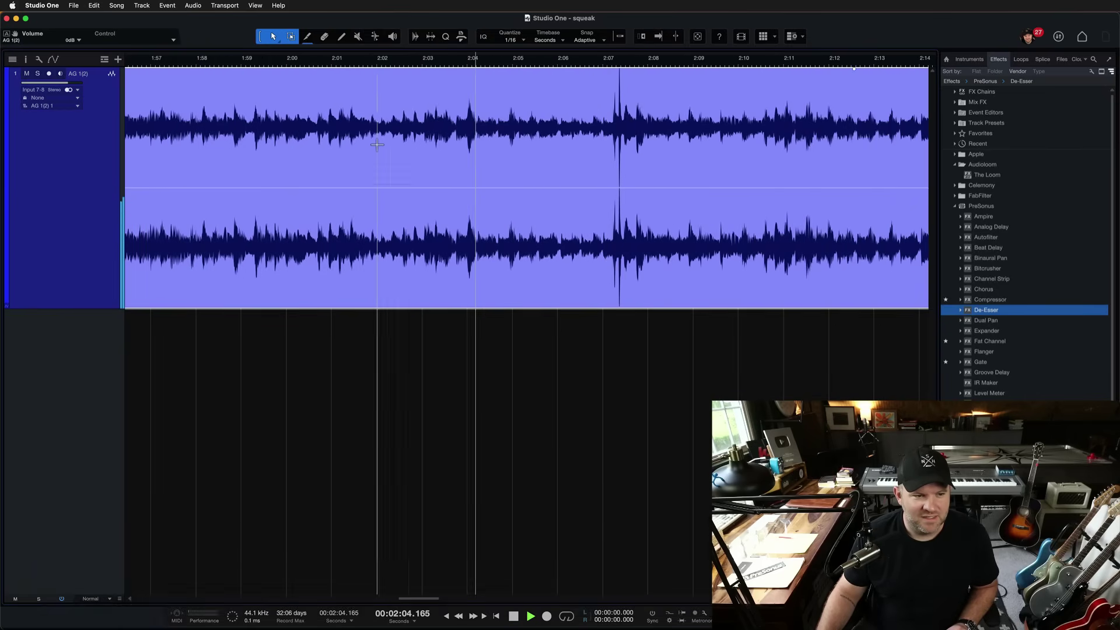
scroll(367, 156, down, 3)
scroll(366, 156, down, 2)
click(581, 56)
key(space)
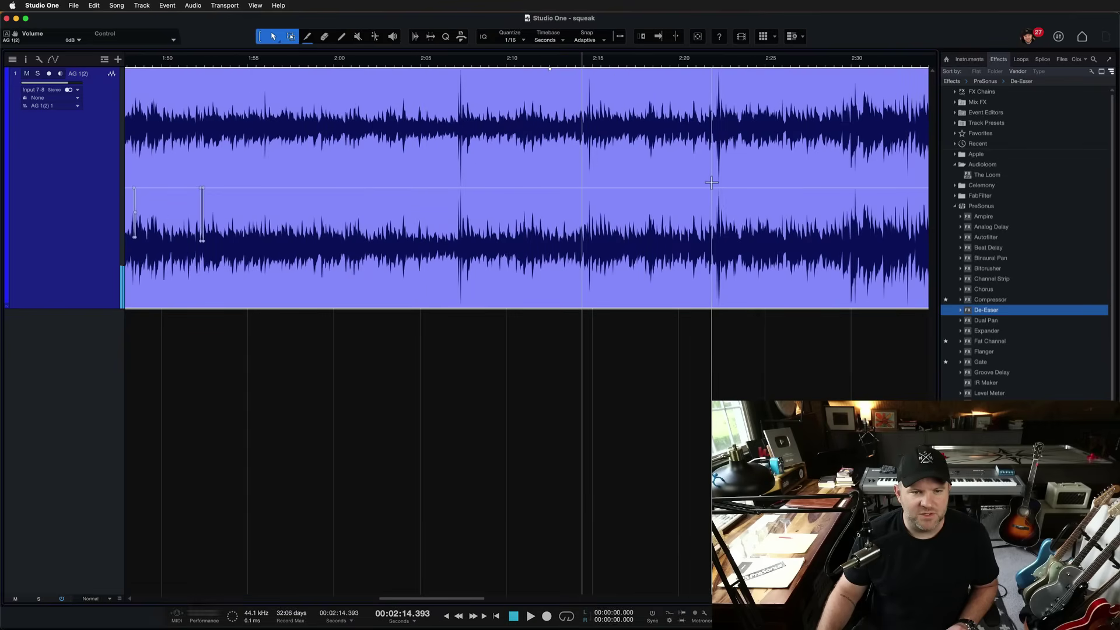
scroll(661, 201, up, 5)
scroll(421, 153, left, 1)
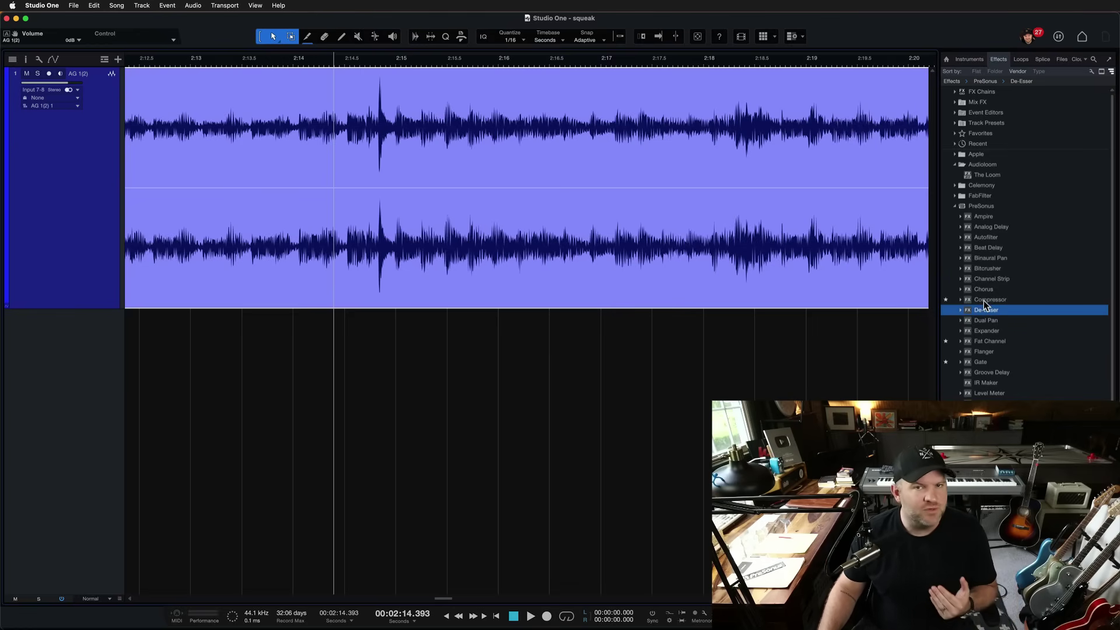
- Add a Compressor to the guitar channel with 1 ms attack and 20 ms release
drag(984, 300, 646, 187)
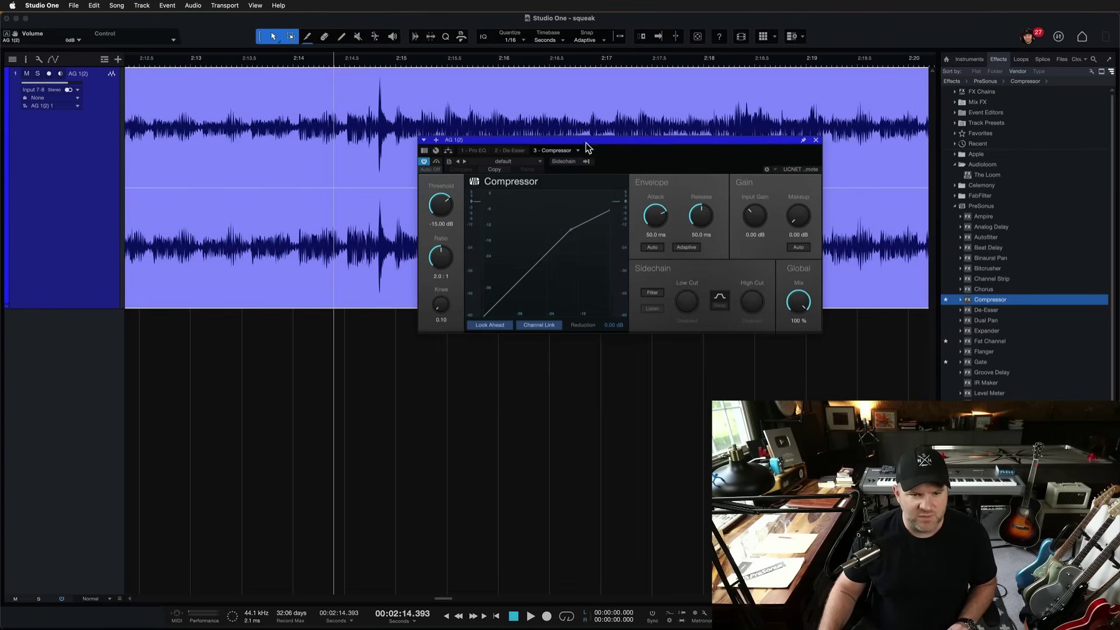
drag(588, 147, 520, 125)
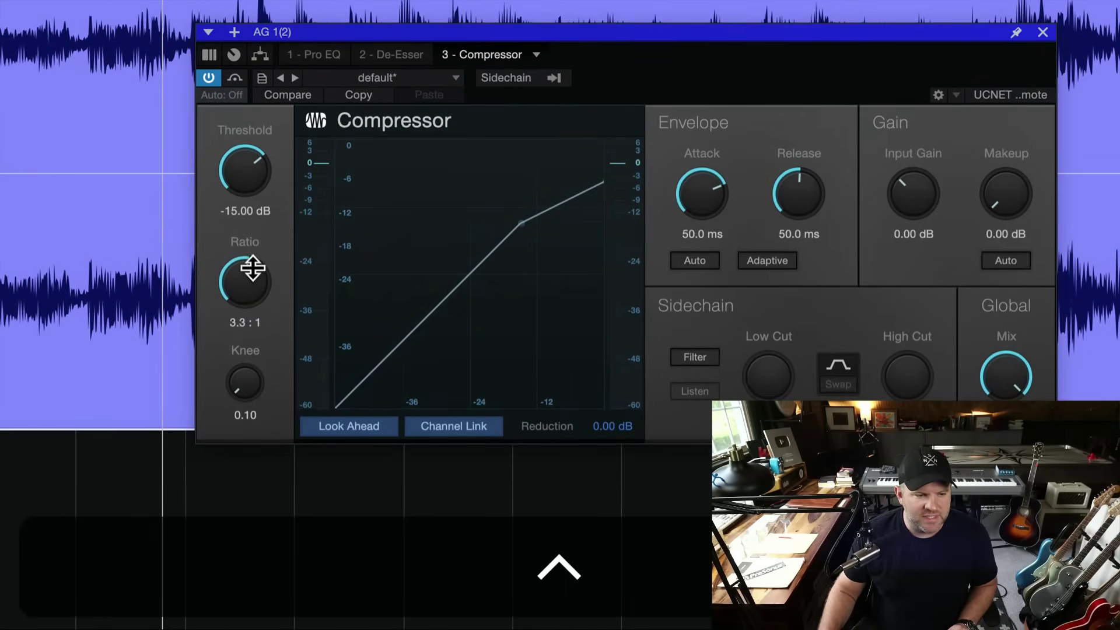
drag(253, 268, 272, 151)
drag(260, 272, 258, 325)
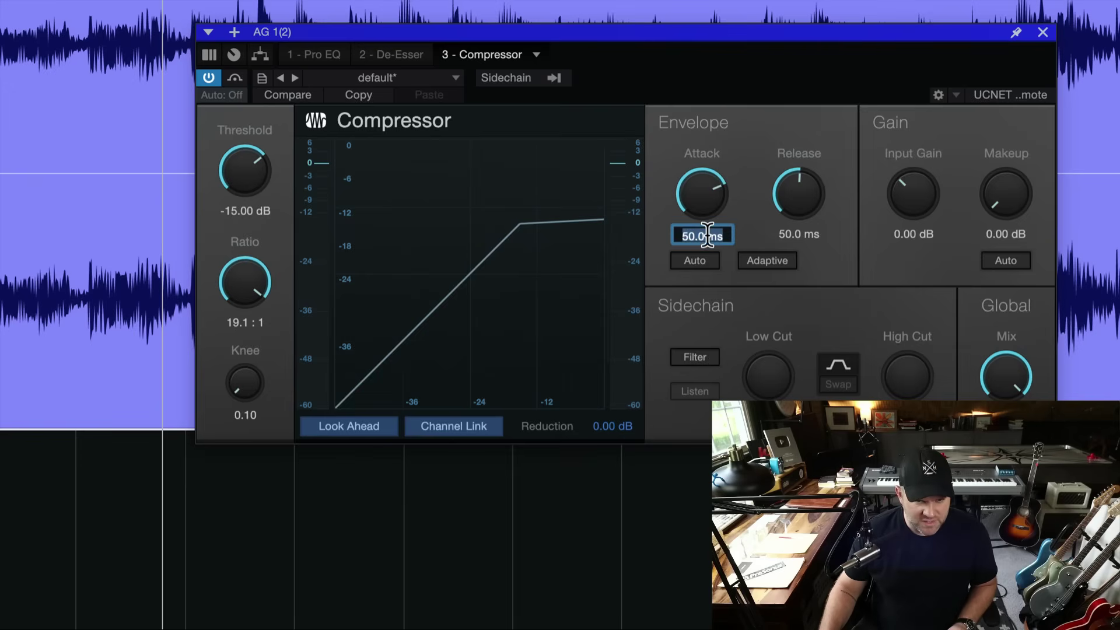
text(1)
key(Return)
click(797, 239)
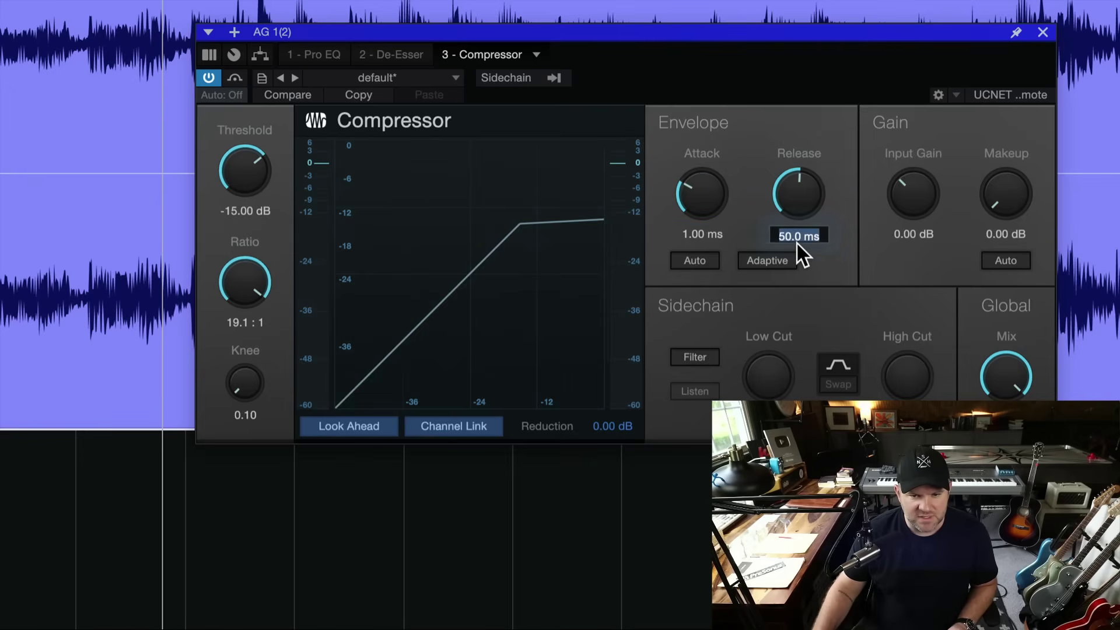
text(20)
key(Return)
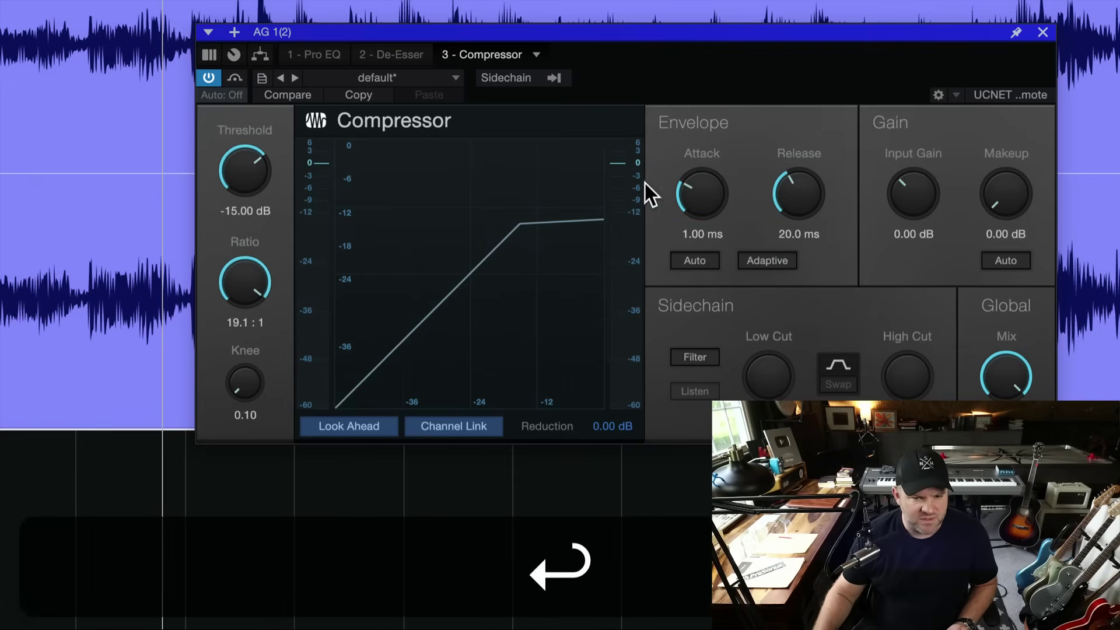
- Audition the passage from 2:13.3 while trying Compressor thresholds between about -35 and -23 dB
key(ctrl)
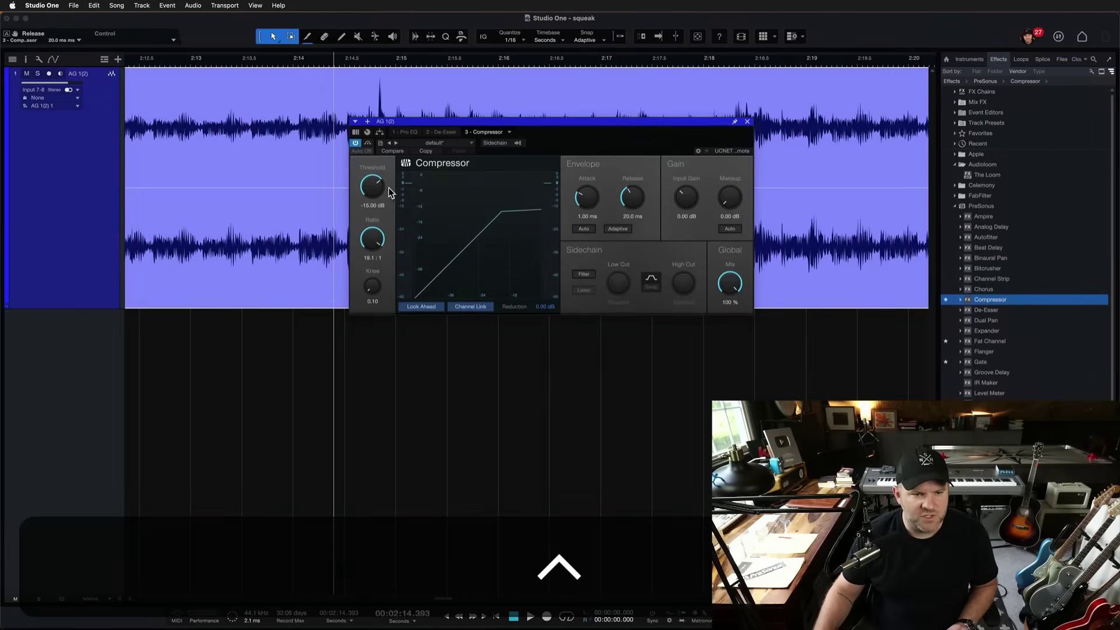
click(225, 62)
key(ctrl)
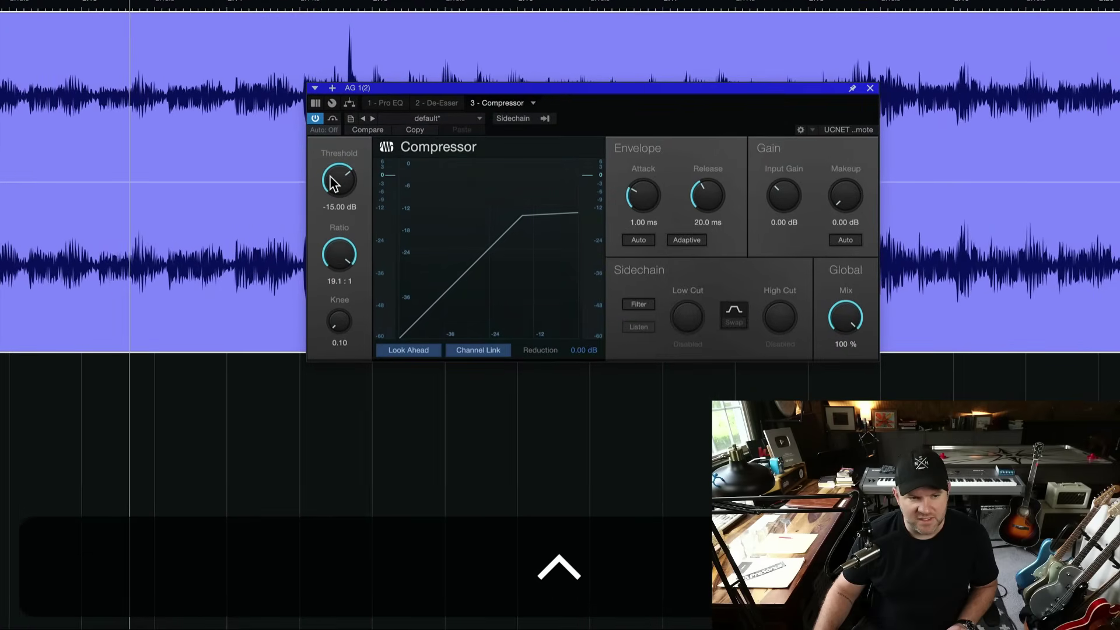
drag(332, 184, 336, 218)
key(space)
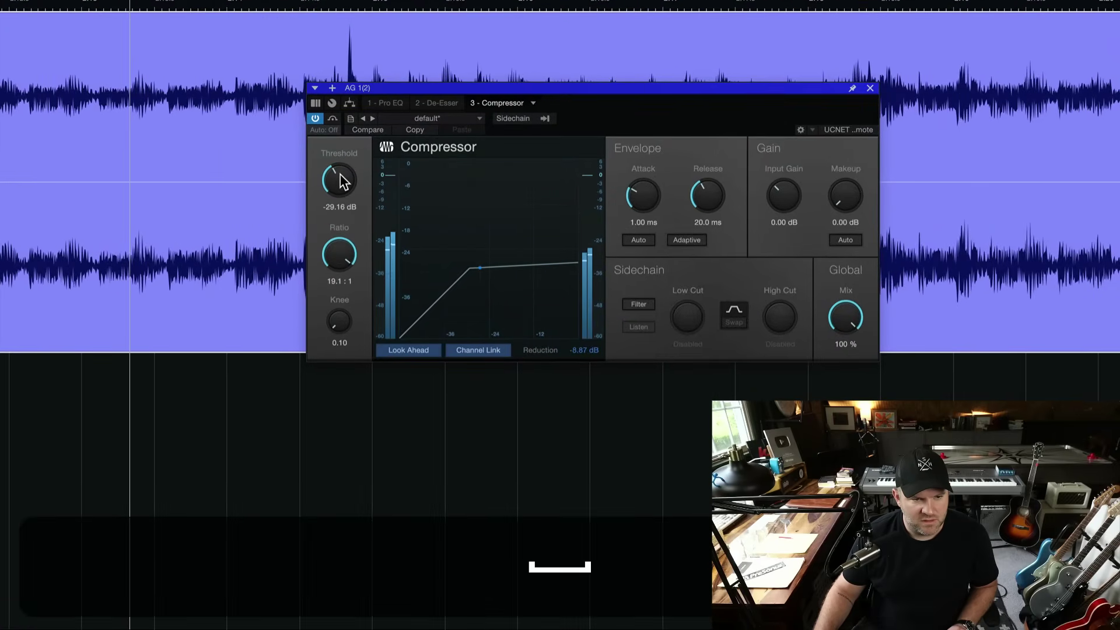
drag(339, 171, 340, 164)
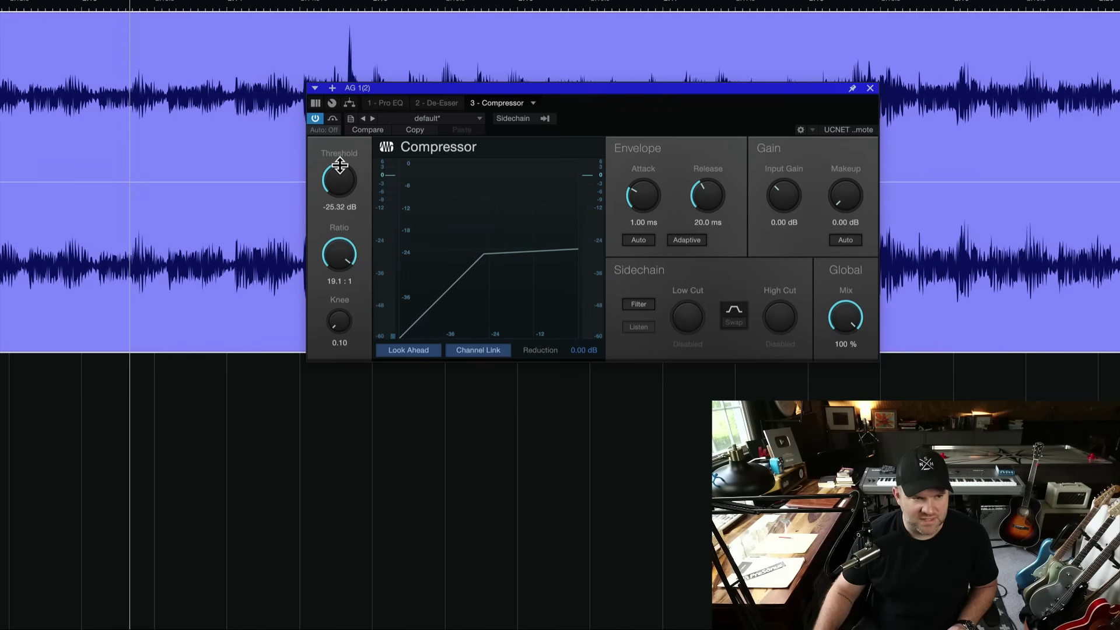
key(space)
drag(350, 182, 350, 178)
key(space)
key(space)
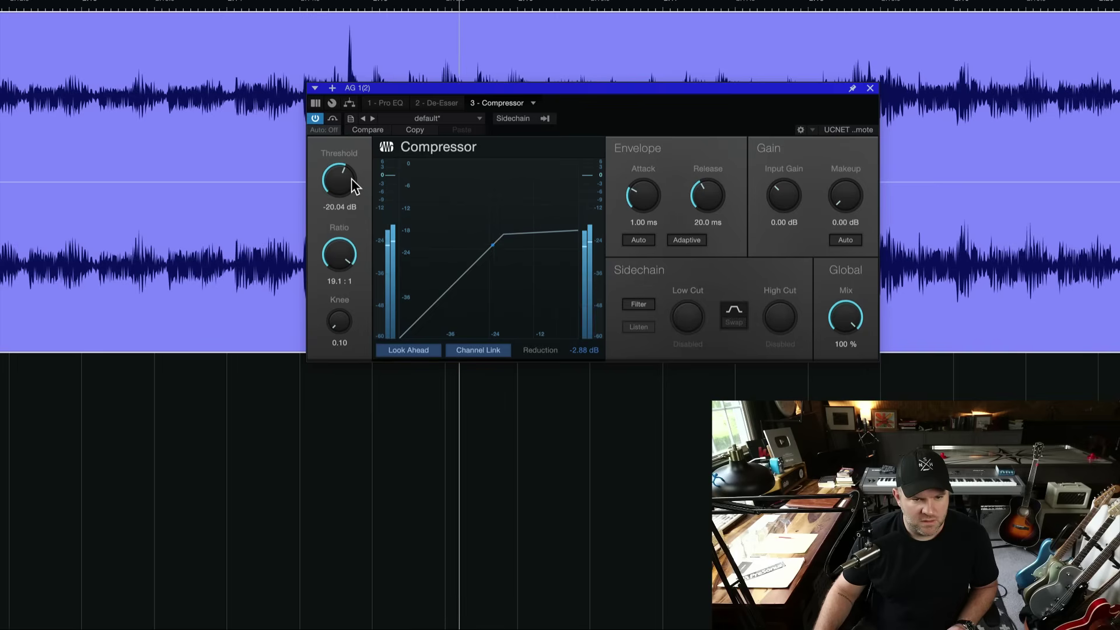
key(space)
key(space)
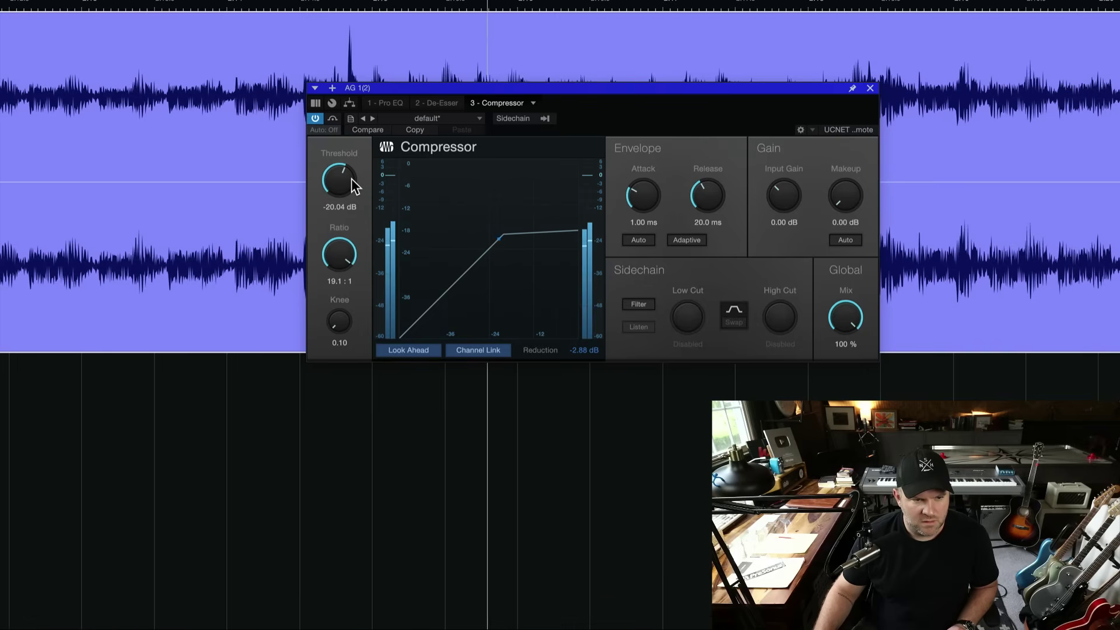
key(space)
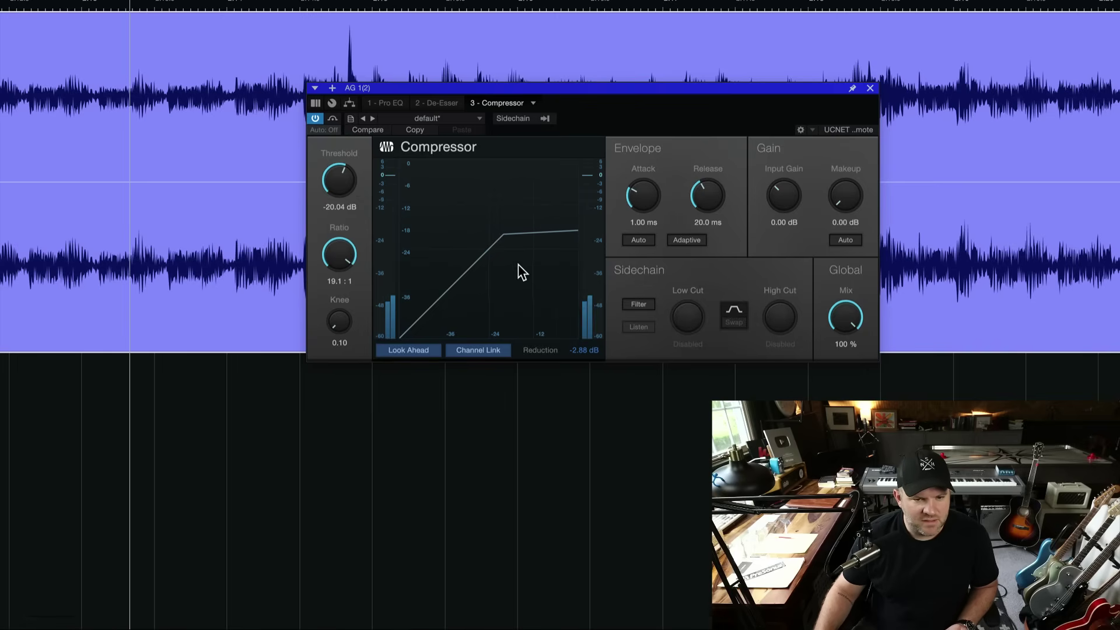
- Set the Compressor ratio to 20:1 and bring the threshold down to -25.80 dB
drag(338, 253, 333, 222)
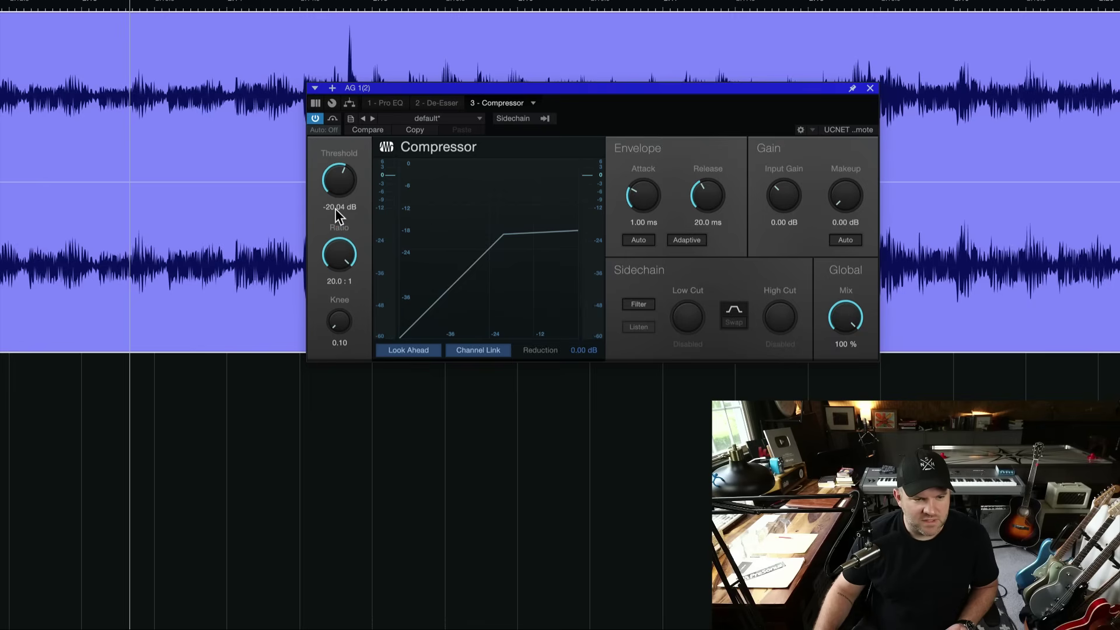
drag(351, 184, 374, 195)
key(space)
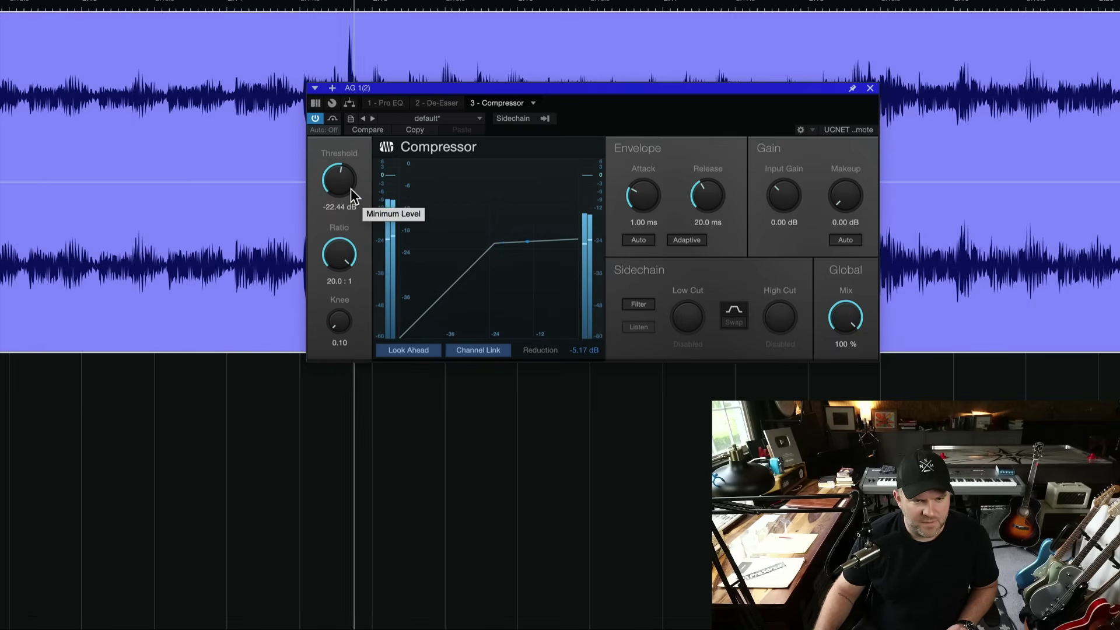
drag(352, 188, 352, 199)
key(space)
key(space)
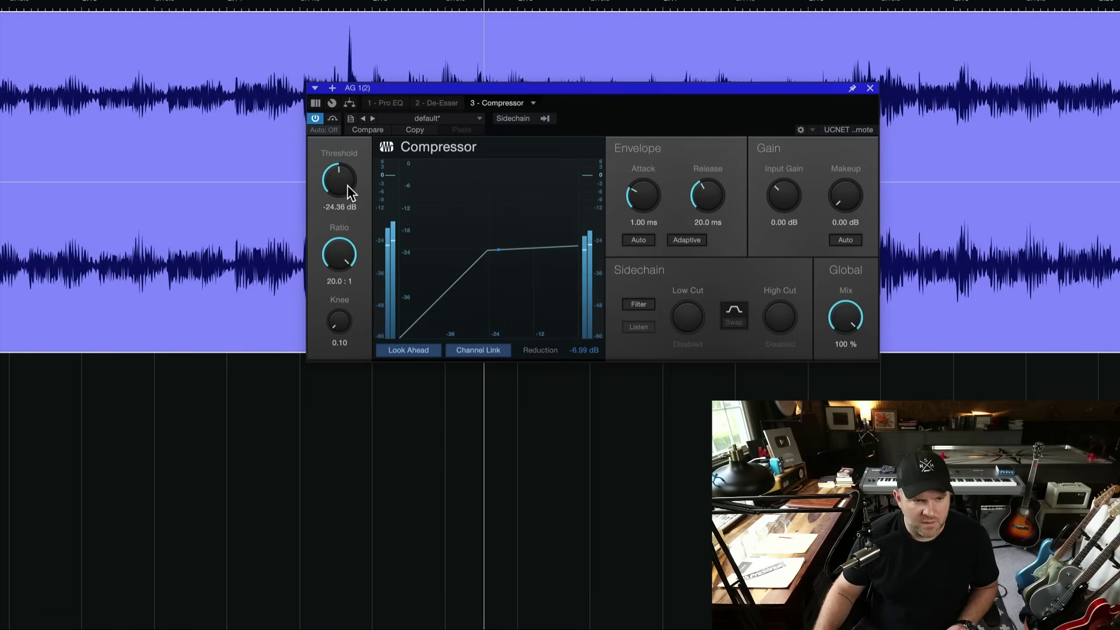
drag(348, 185, 348, 191)
key(space)
key(space)
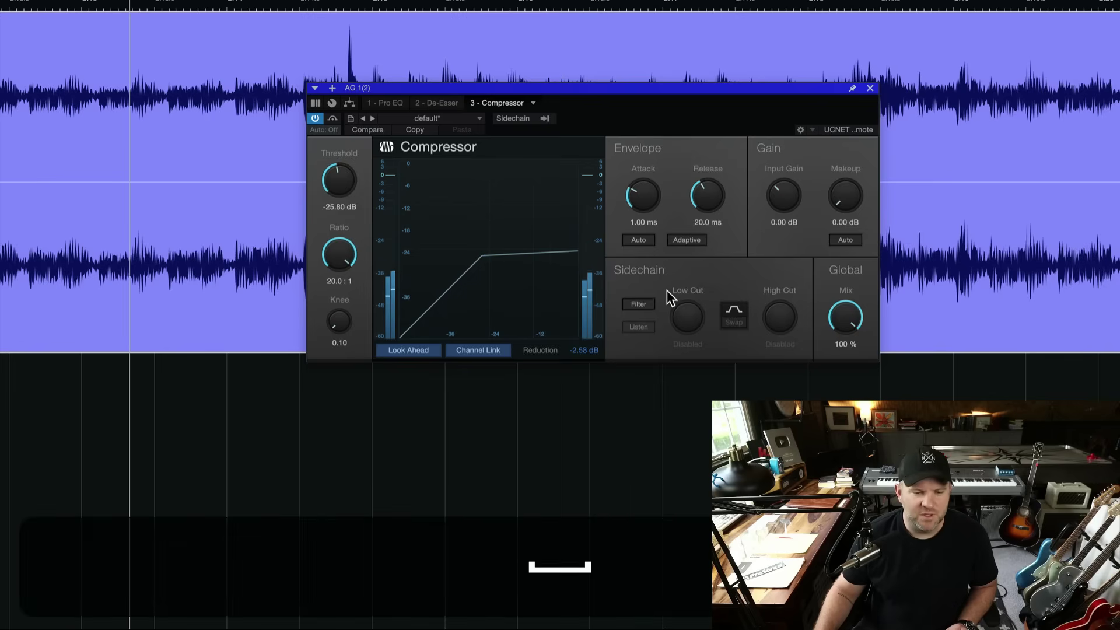
- Enable the Compressor sidechain filter at a 547 Hz low cut and set threshold to -27.24 dB
click(638, 304)
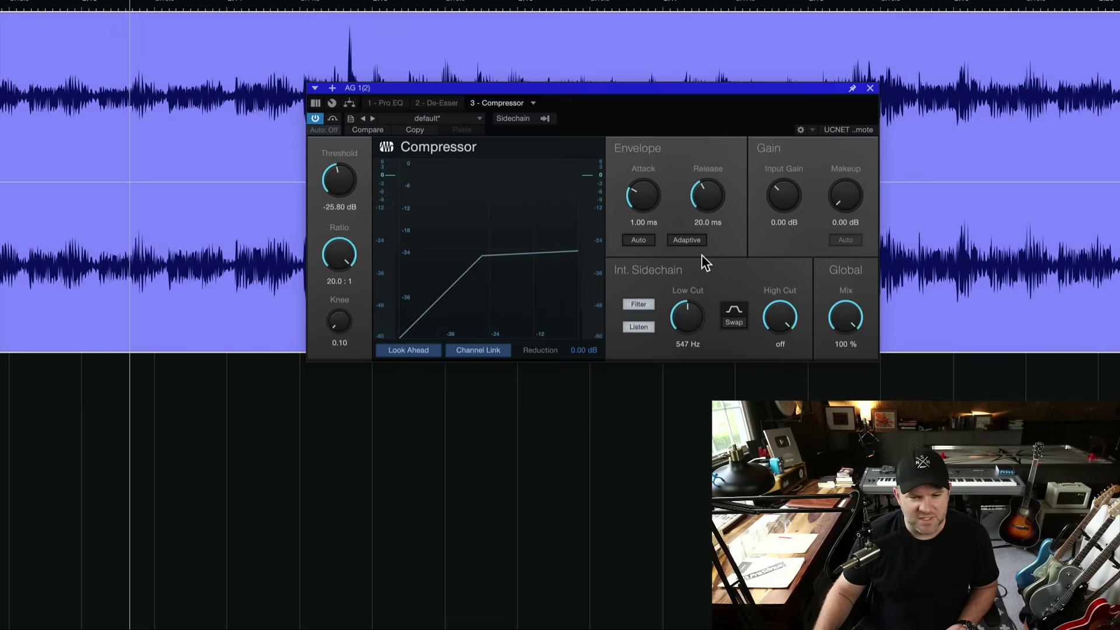
key(space)
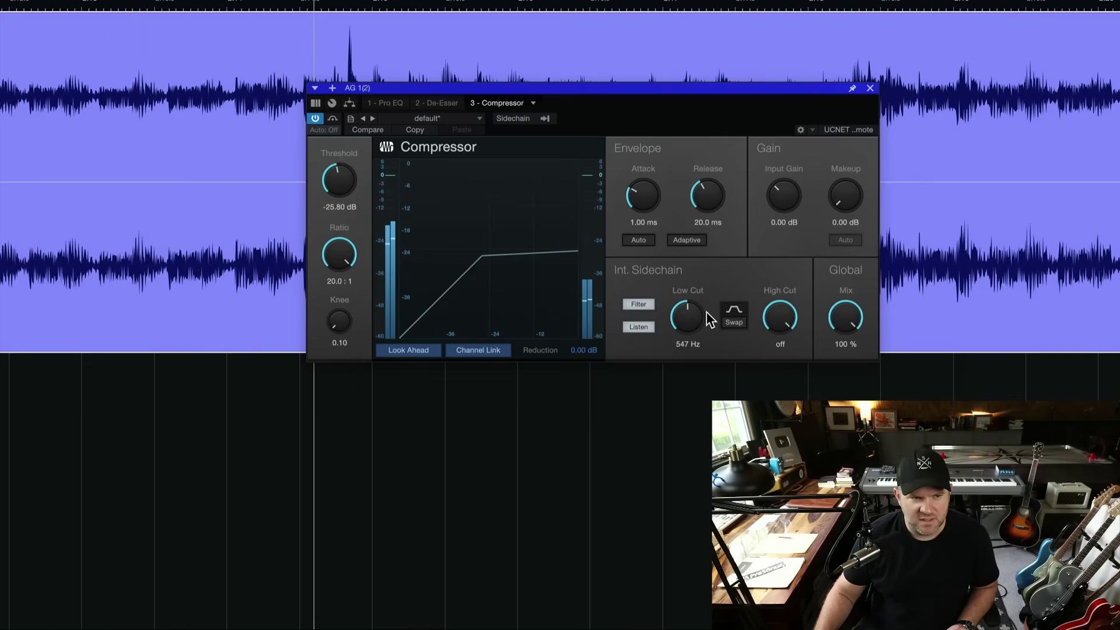
key(space)
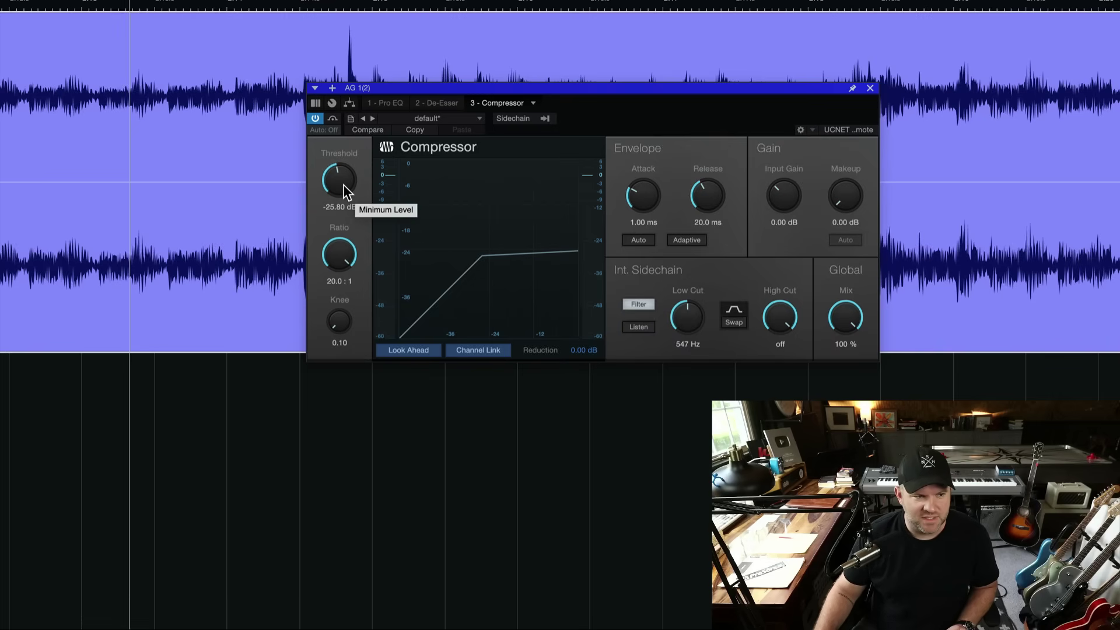
key(space)
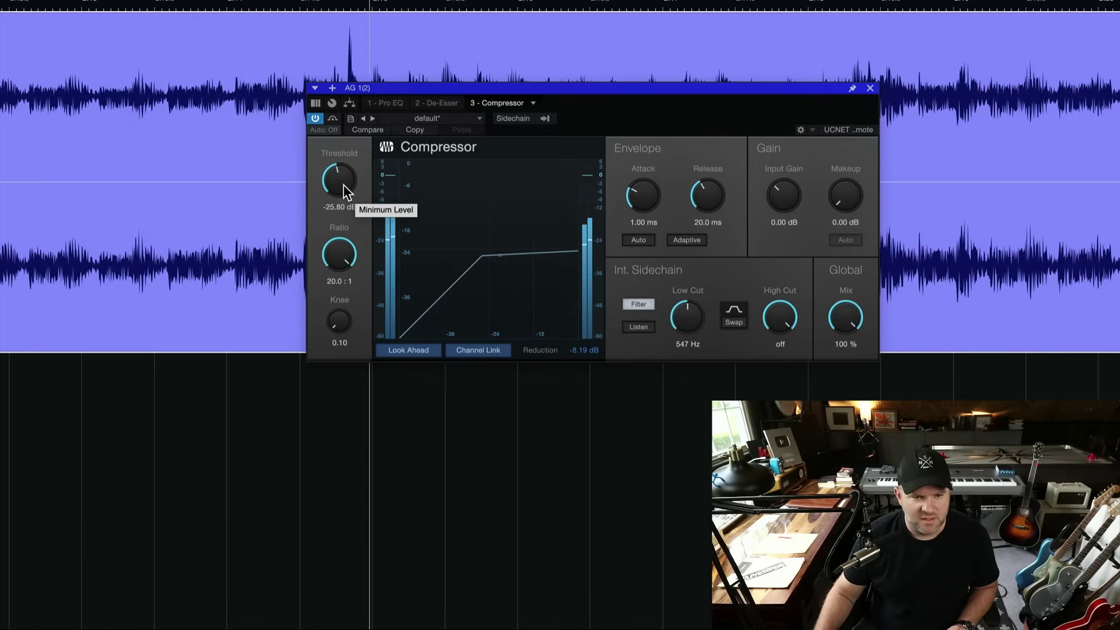
drag(341, 180, 340, 184)
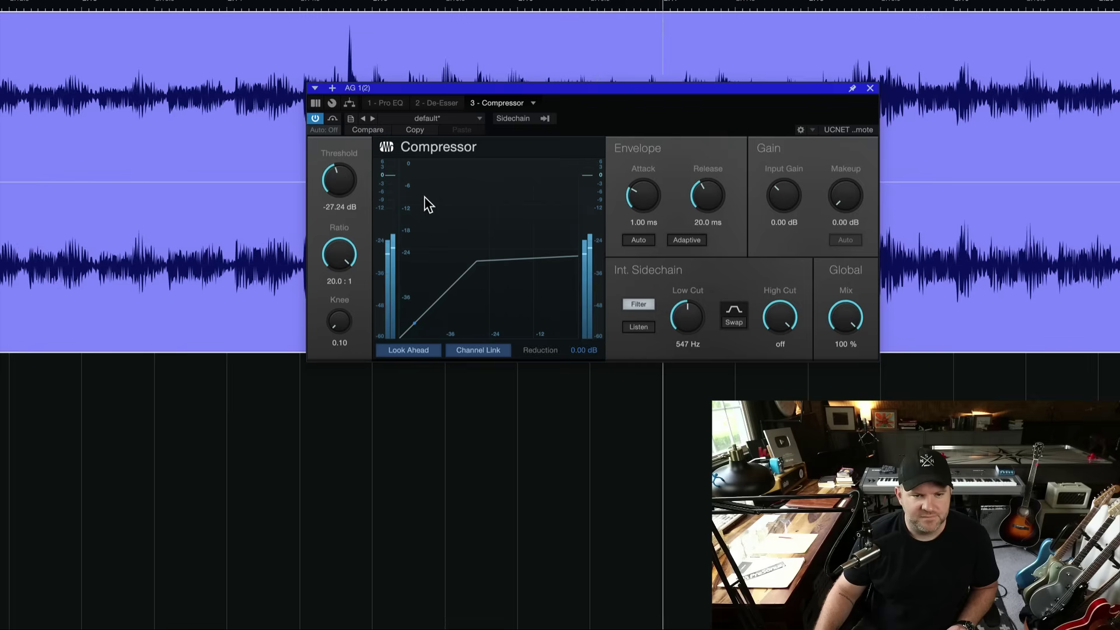
key(space)
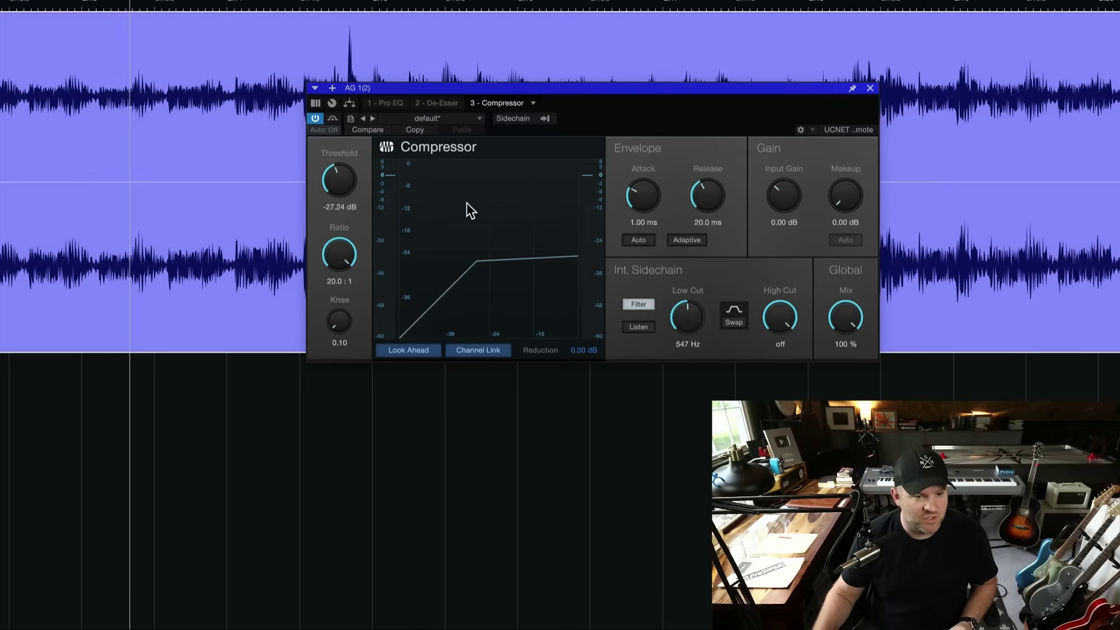
key(space)
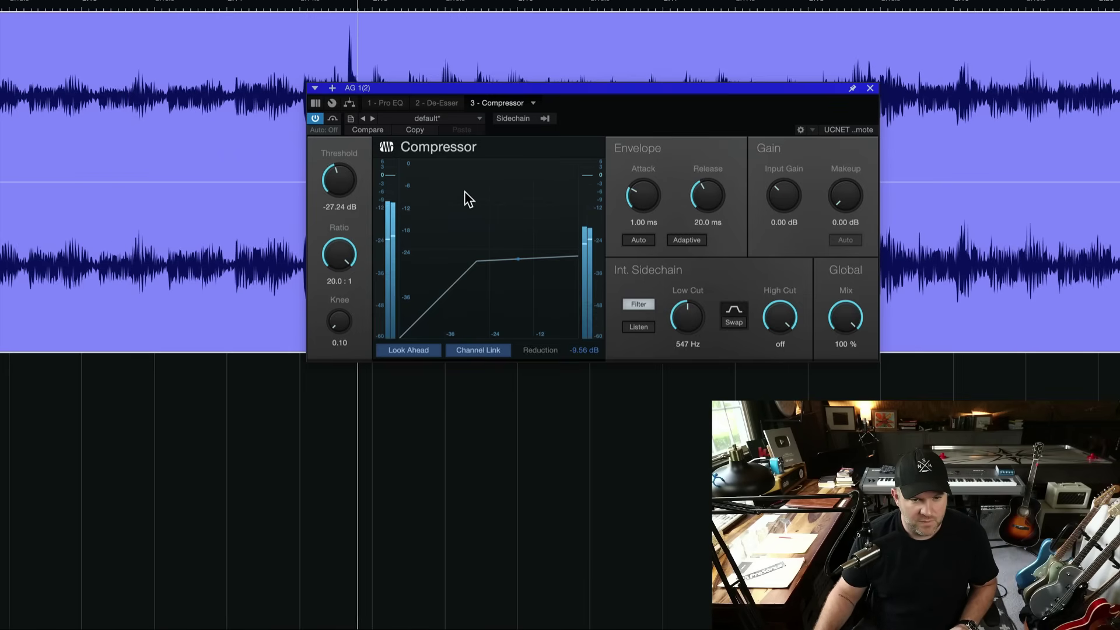
- Stop playback, close the Compressor window and save the song
key(space)
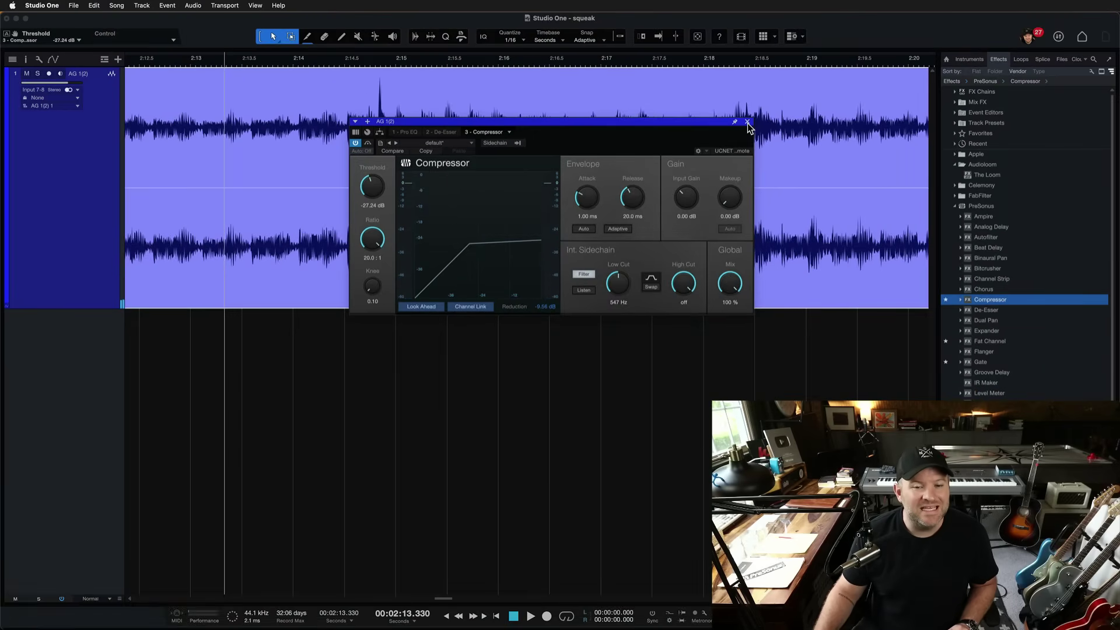
click(748, 123)
key(w)
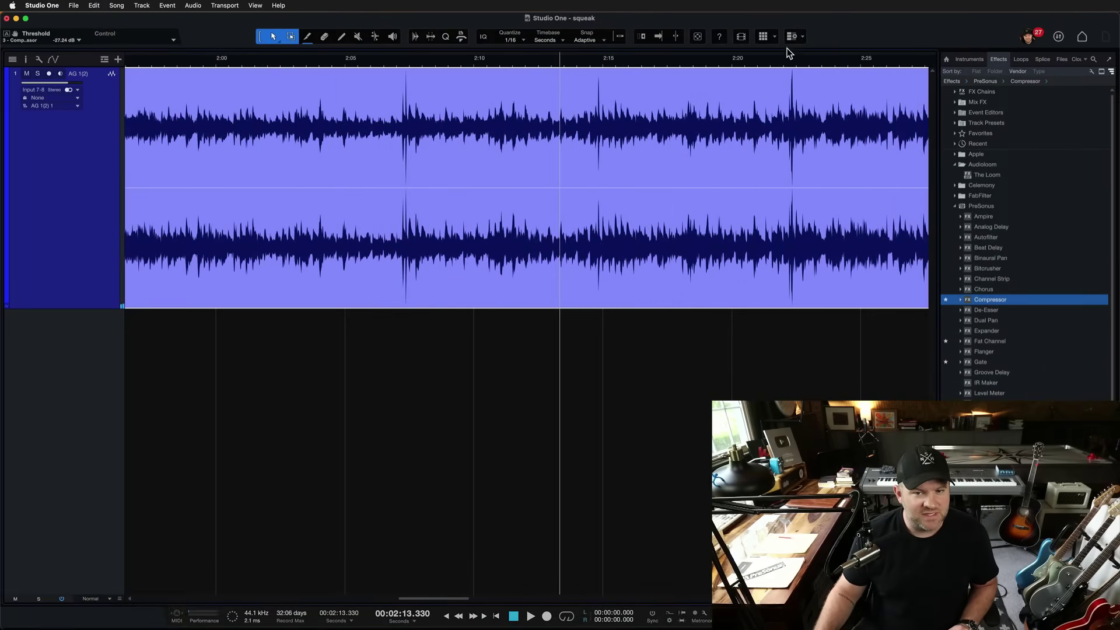
key(e)
key(e)
key(e)
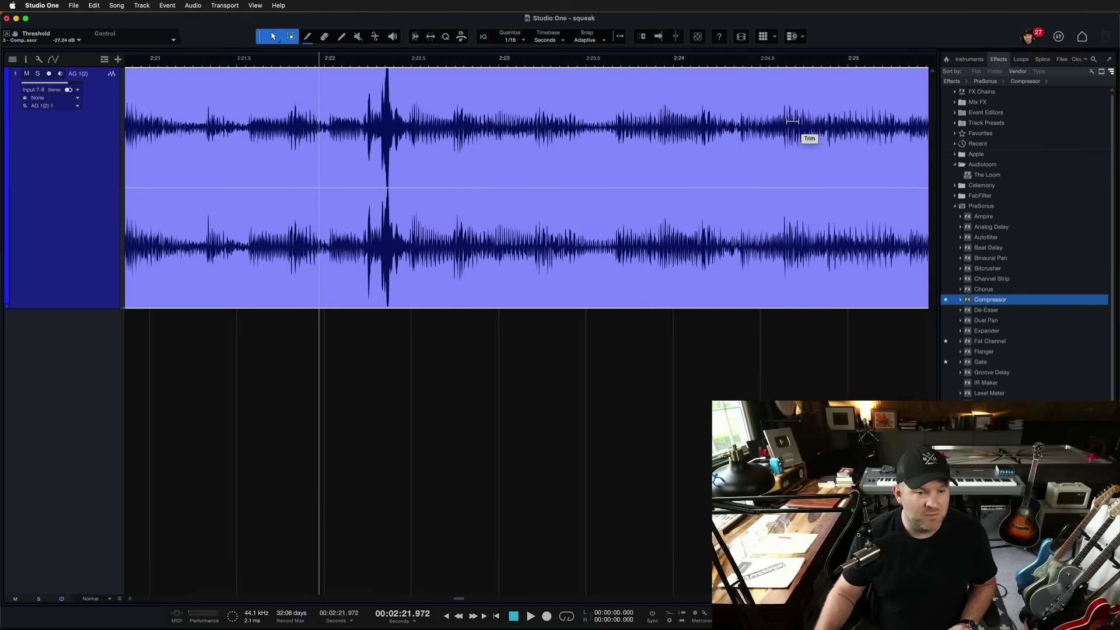
key(super+s)
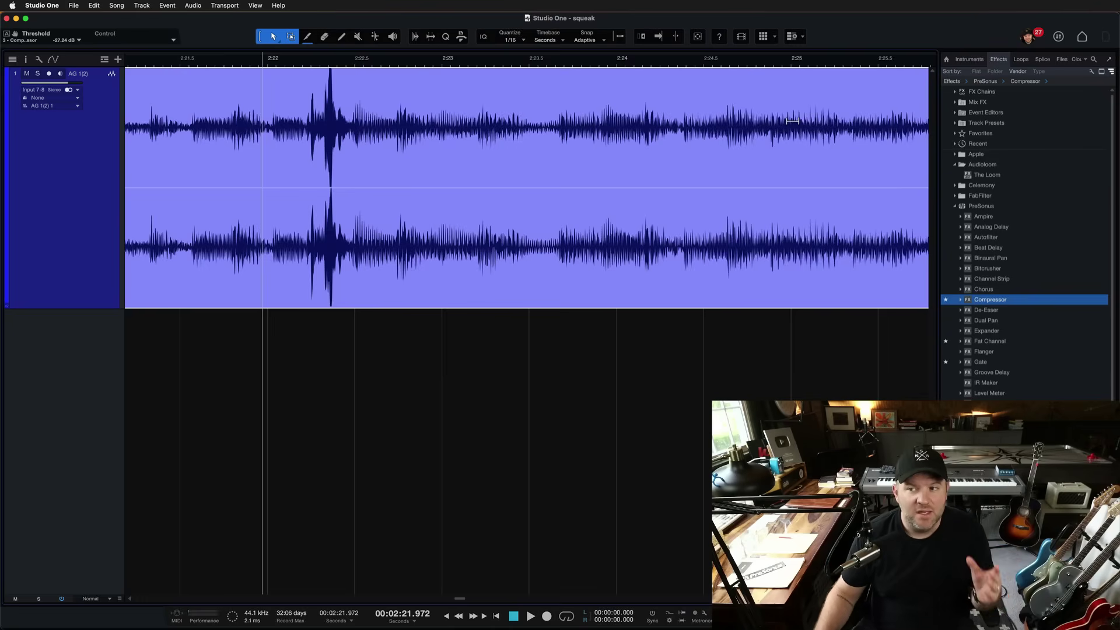
- Zoom in on the guitar transient near 2:22 and play the passage to find the squeak
key(e)
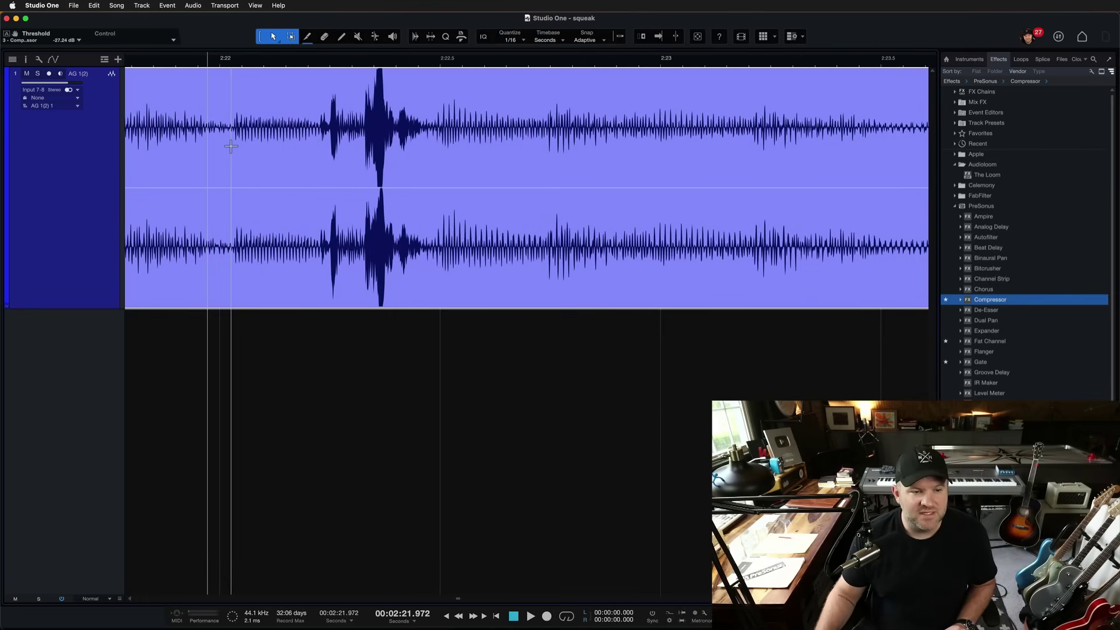
key(w)
key(w)
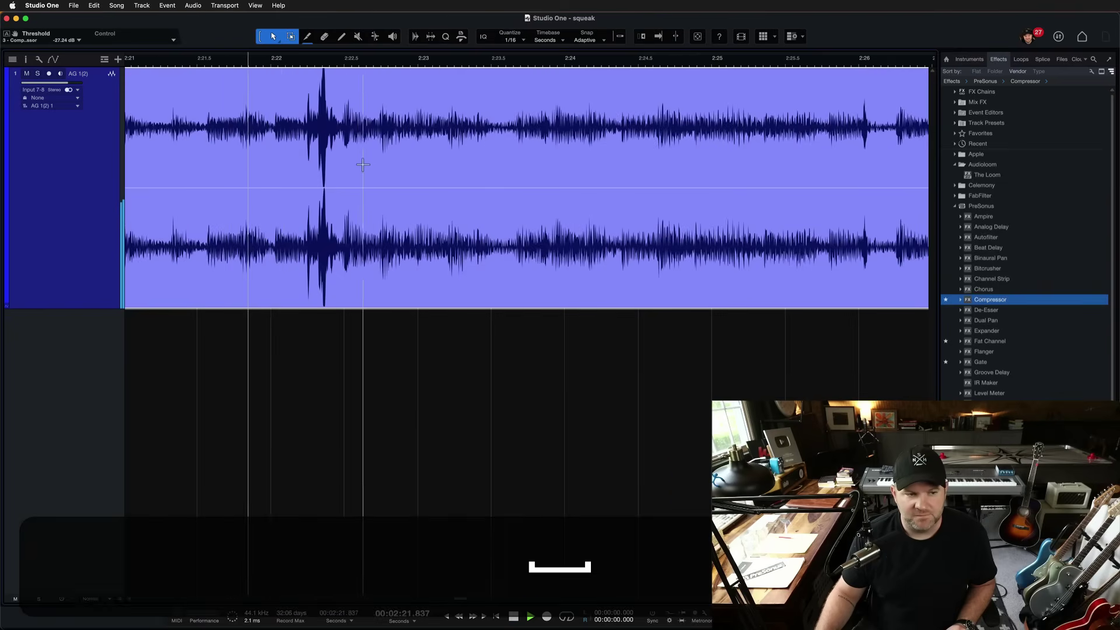
key(space)
key(space)
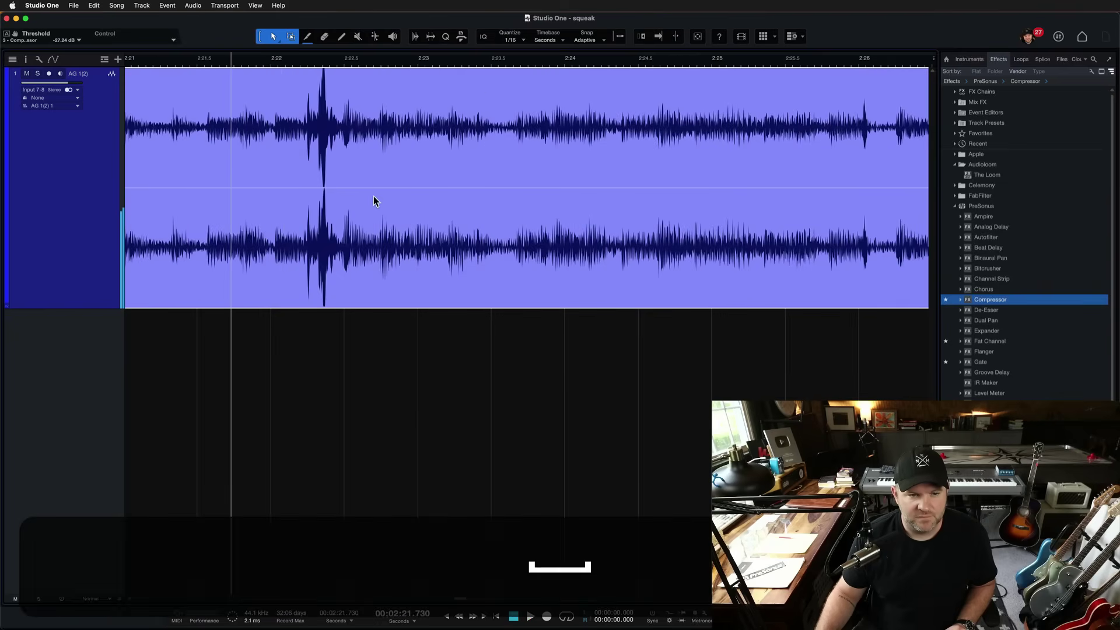
- Add gain-envelope points around the squeak near 2:22.3 and dip the middle to about -5.6 dB
key(e)
key(e)
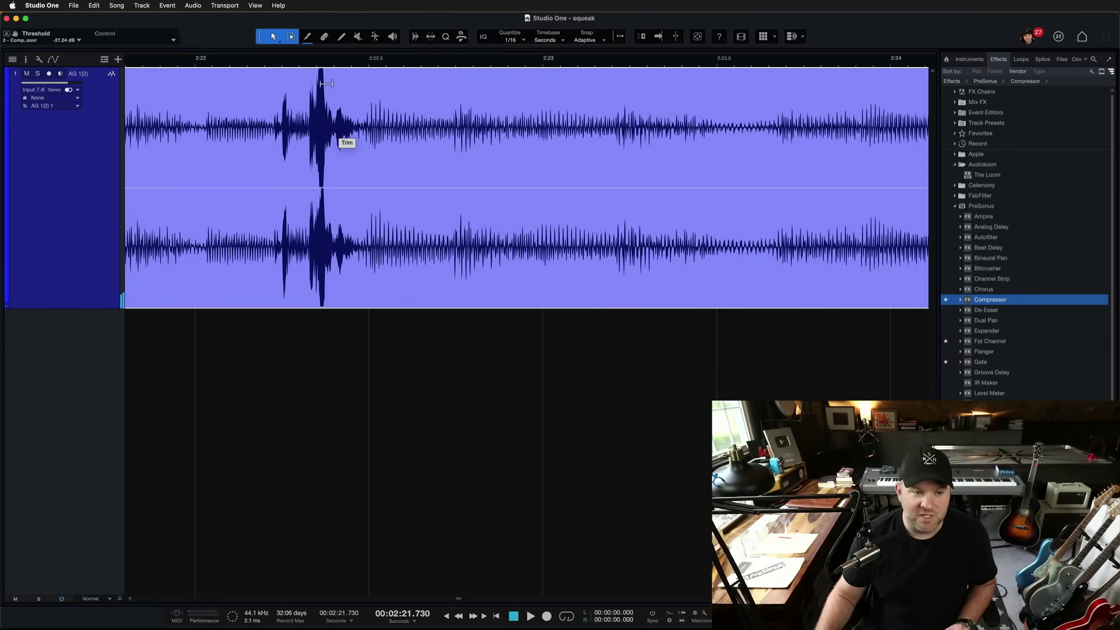
key(e)
key(e)
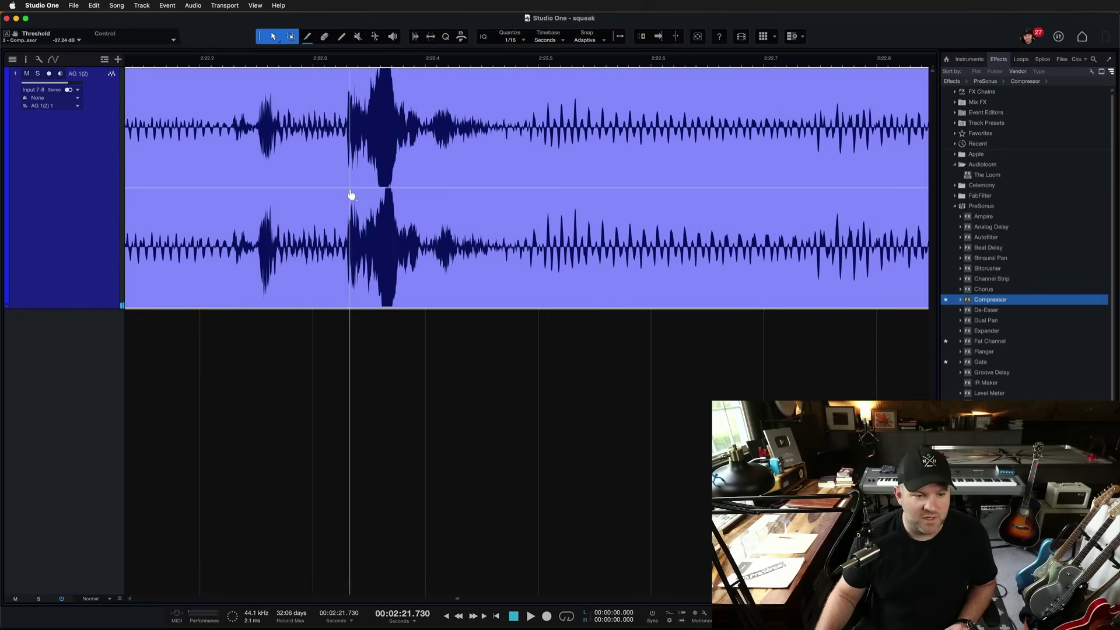
click(350, 195)
click(422, 187)
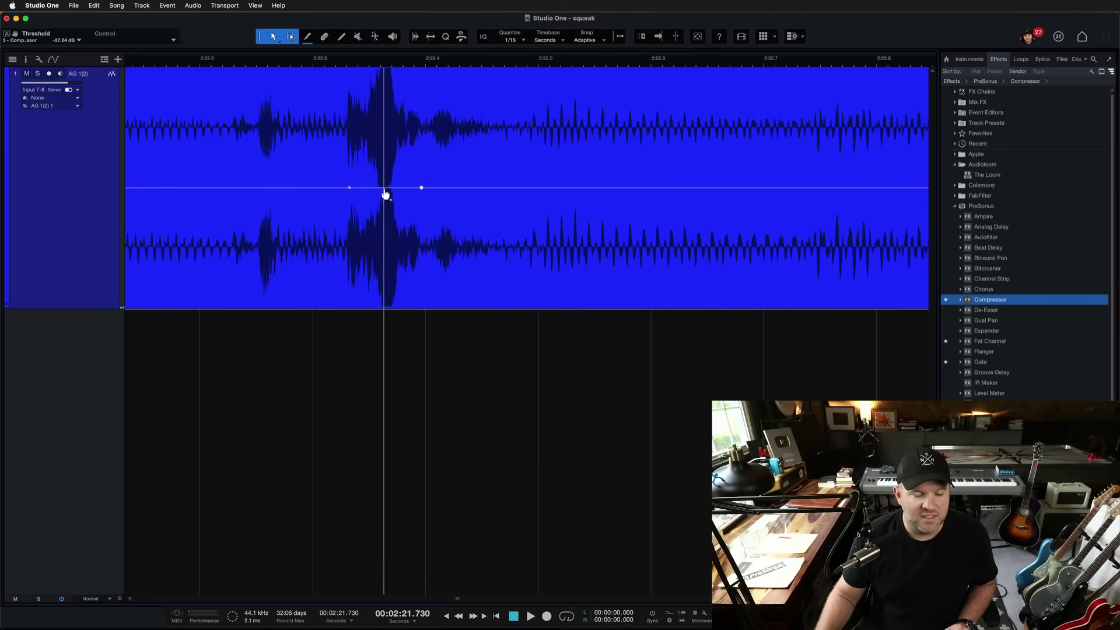
drag(385, 187, 386, 217)
- Play back the new envelope dip, zoom out to the whole guitar clip, and deselect the event
key(w)
key(w)
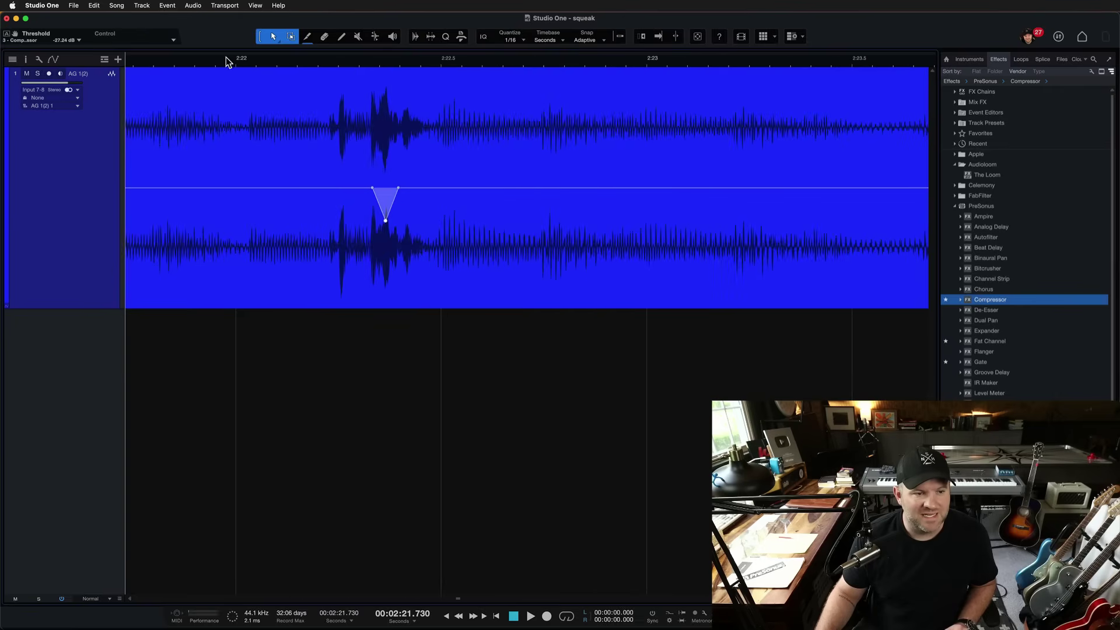
key(space)
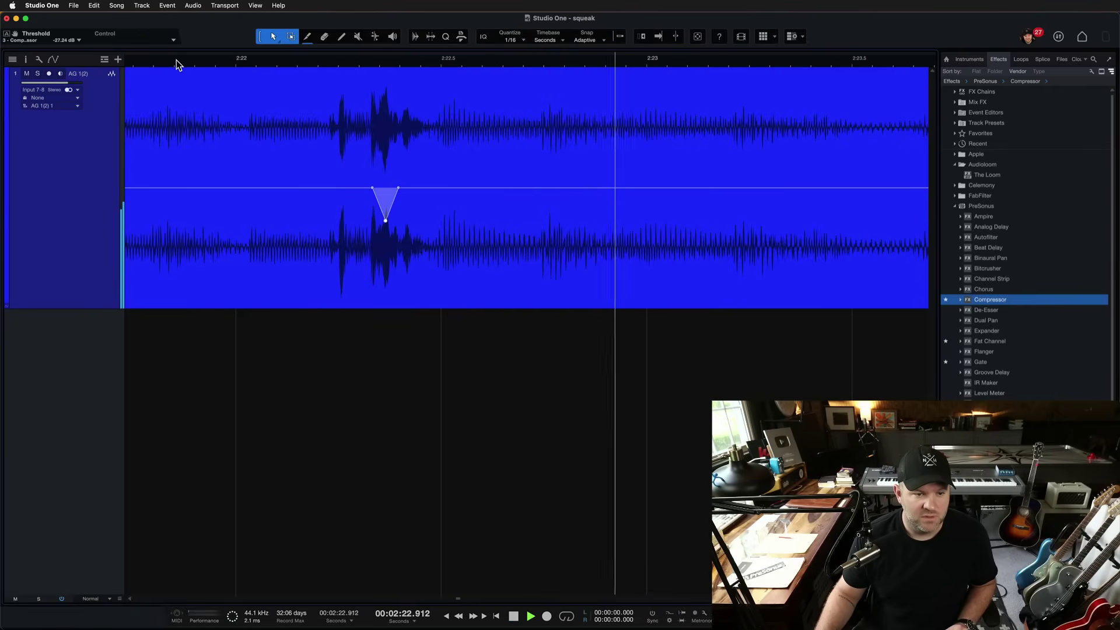
key(space)
key(w)
key(w)
key(w)
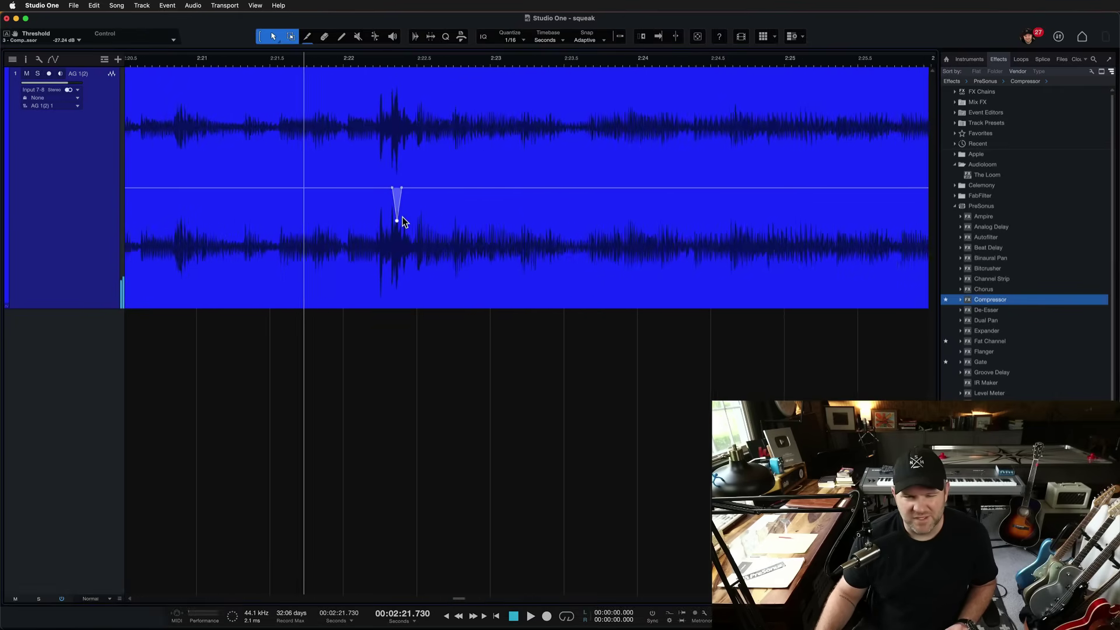
key(w)
key(w)
key(w)
key(w)
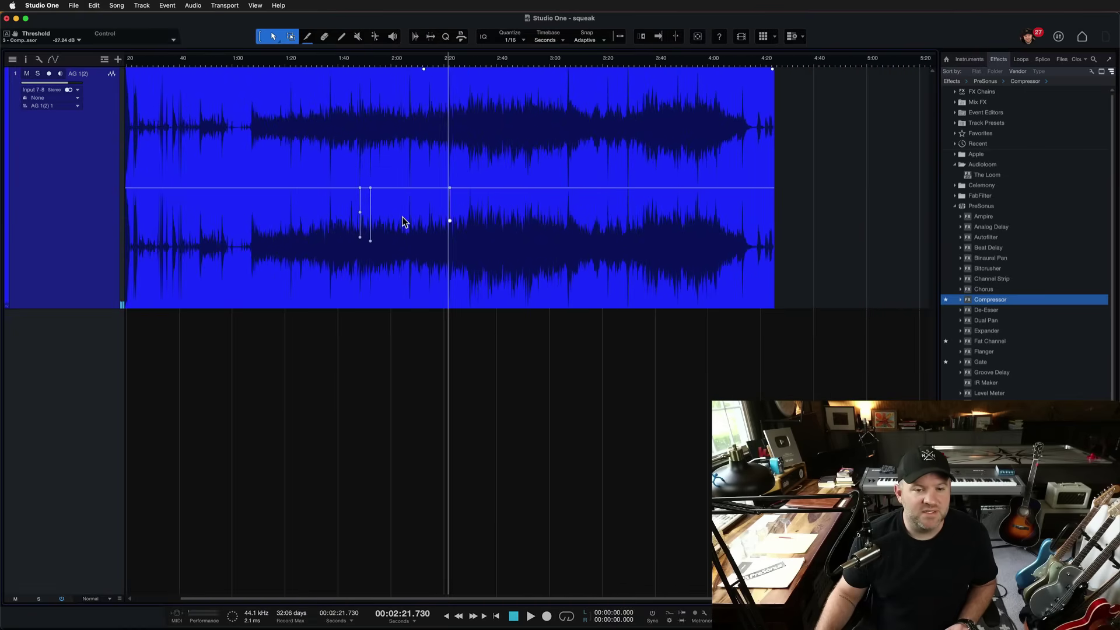
click(400, 258)
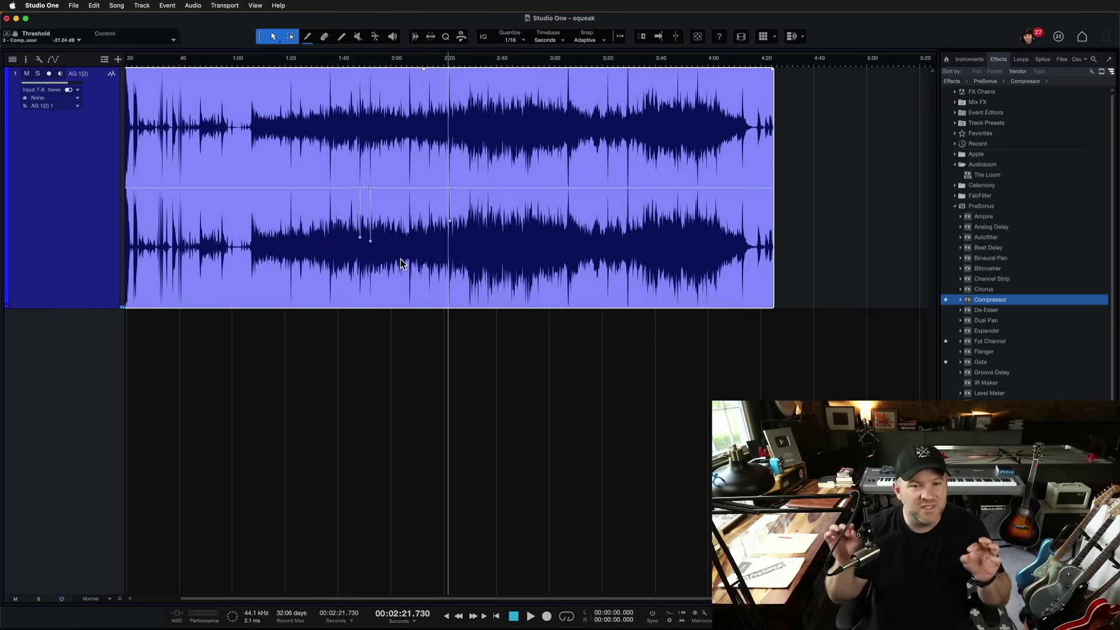